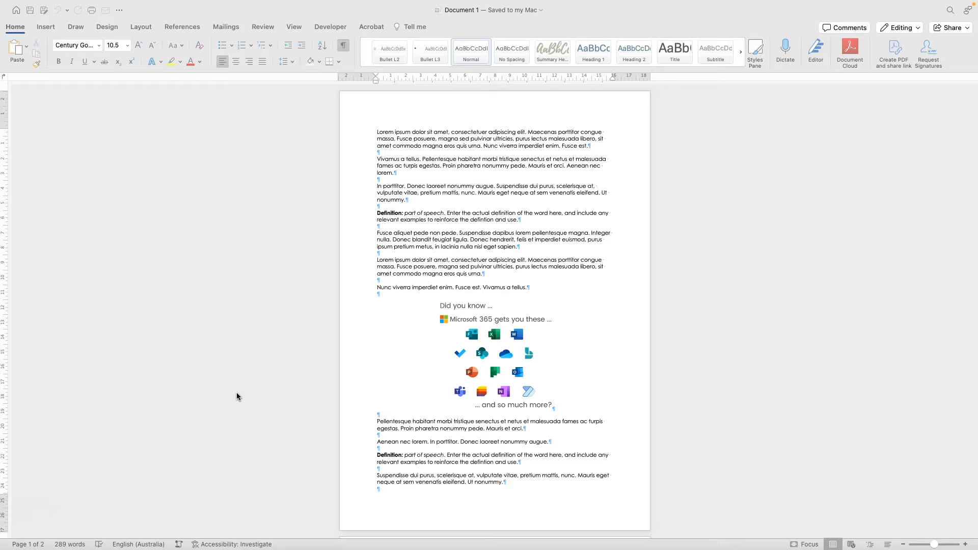
- Focus the Word document and show the Layout ribbon's page setup tools
click(246, 280)
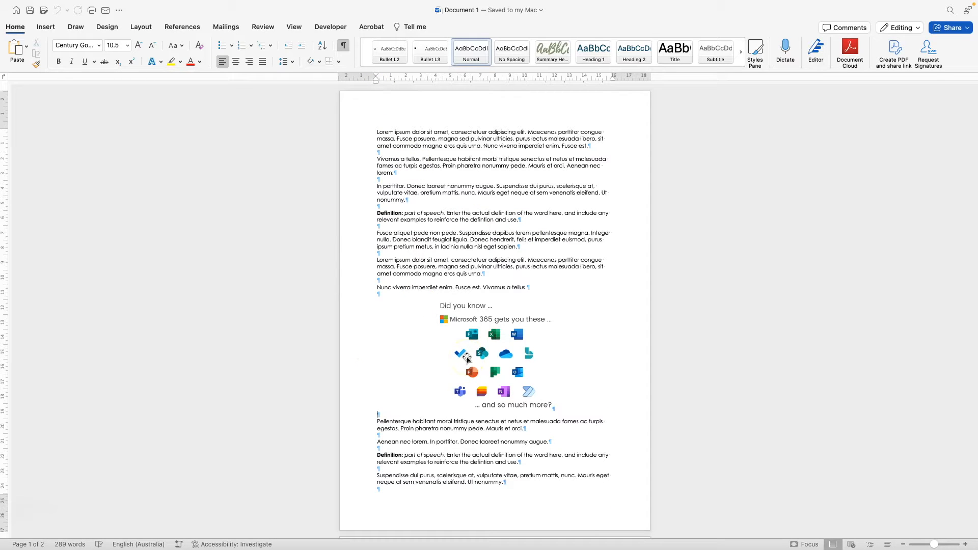
click(141, 28)
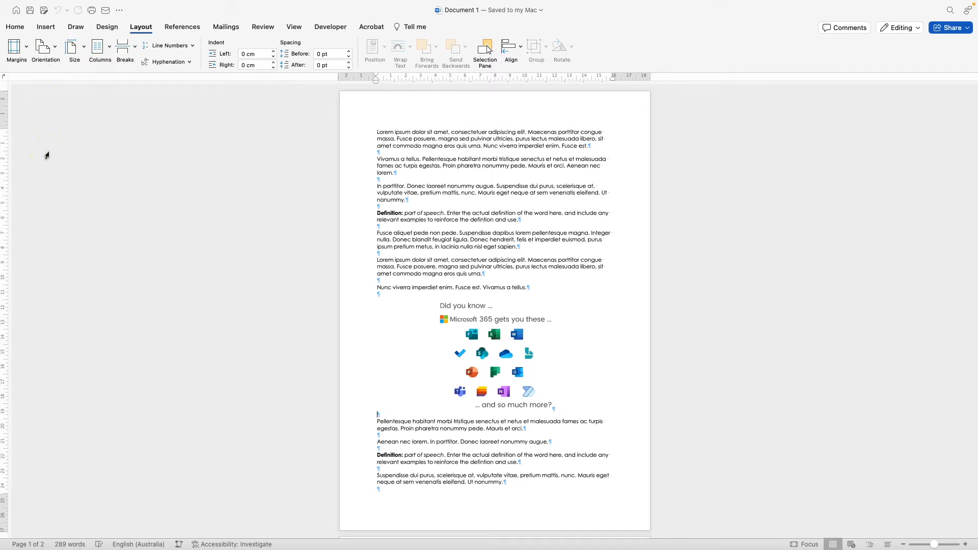
click(56, 155)
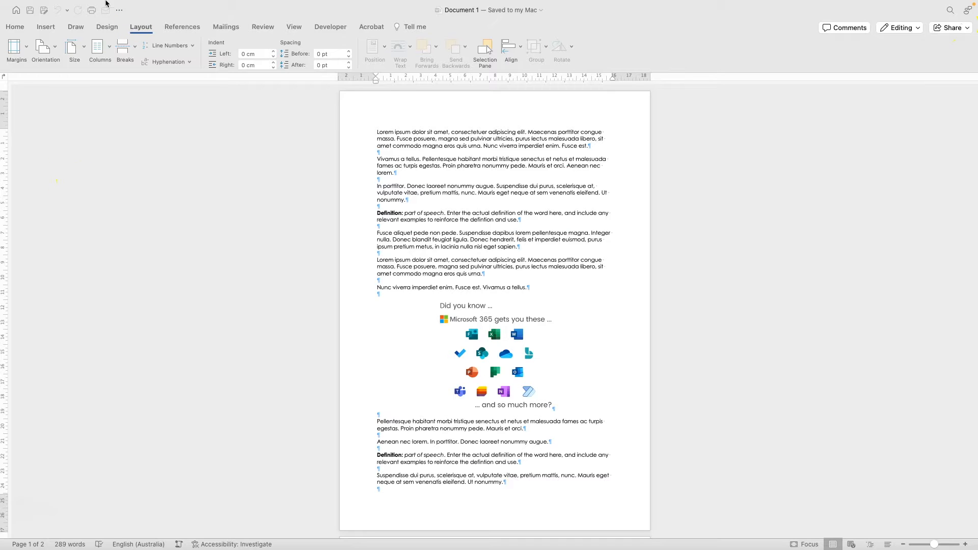
click(136, 29)
click(139, 26)
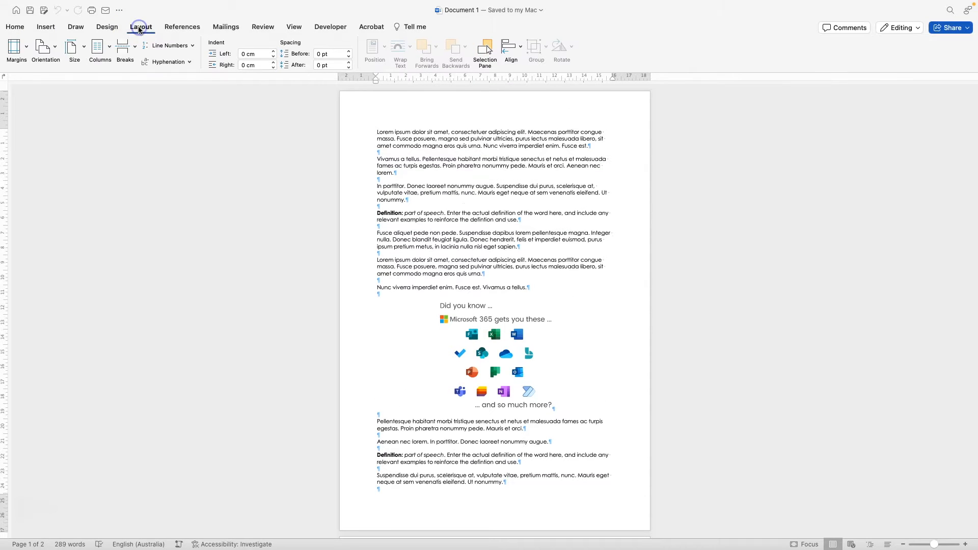
- Open the Margins dropdown listing the Normal, Narrow, Moderate, Wide and Mirrored presets
click(27, 49)
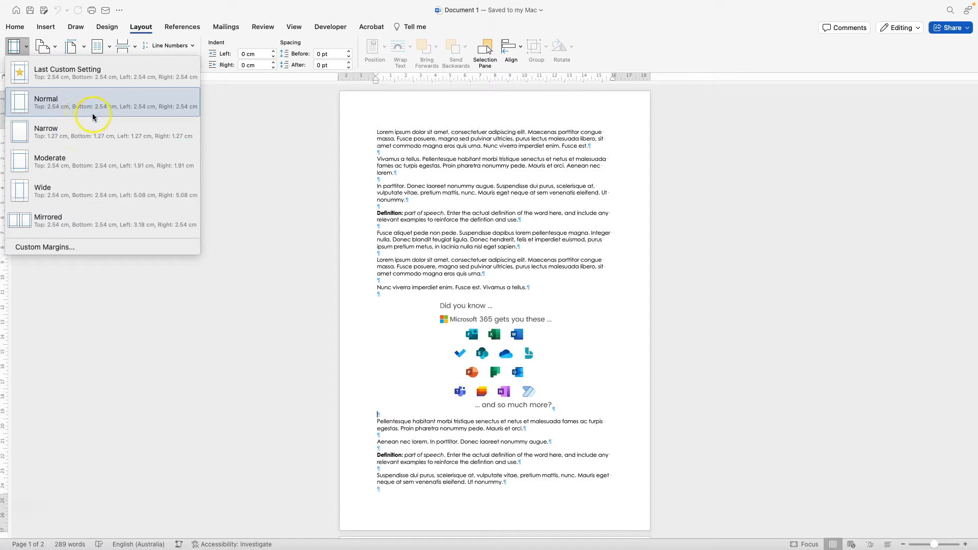
click(150, 135)
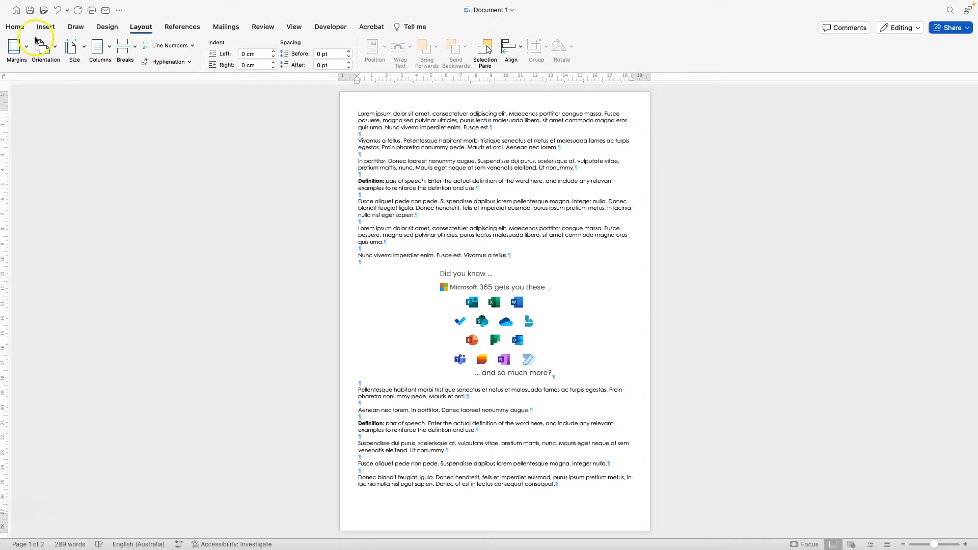
click(29, 48)
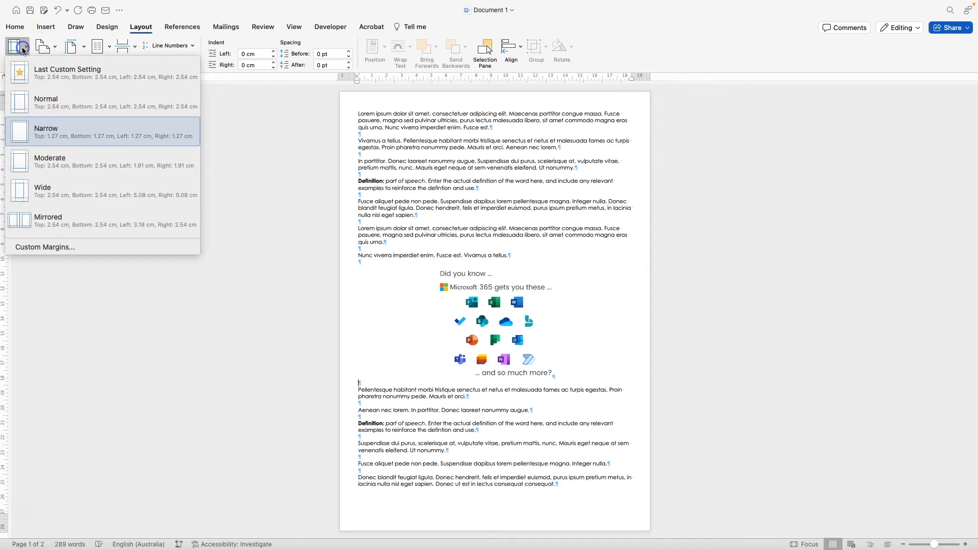
click(29, 109)
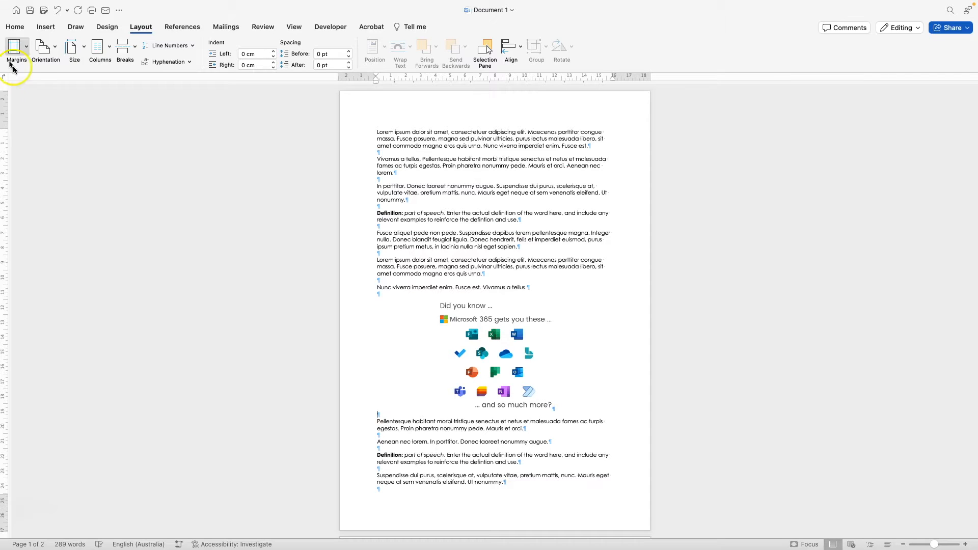
click(27, 47)
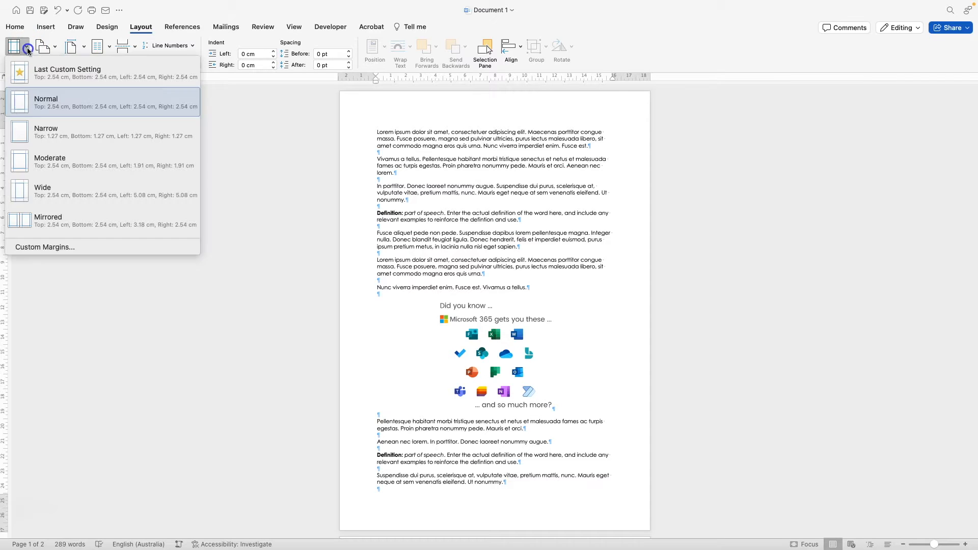
click(111, 167)
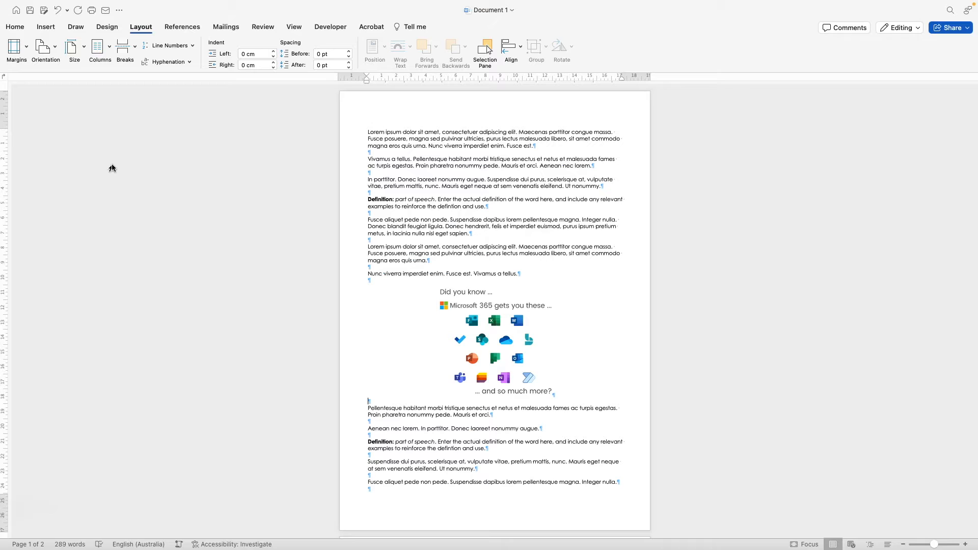
click(14, 47)
click(43, 105)
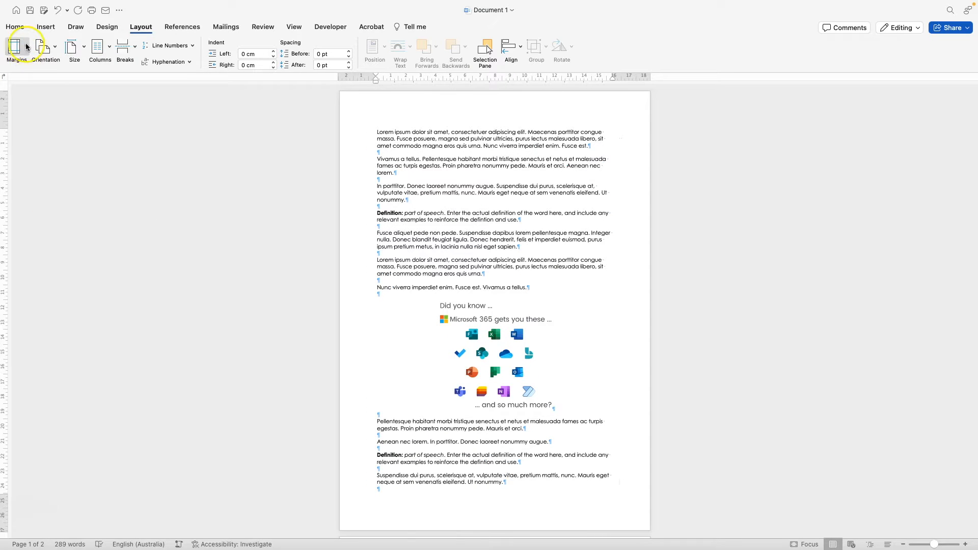
click(14, 47)
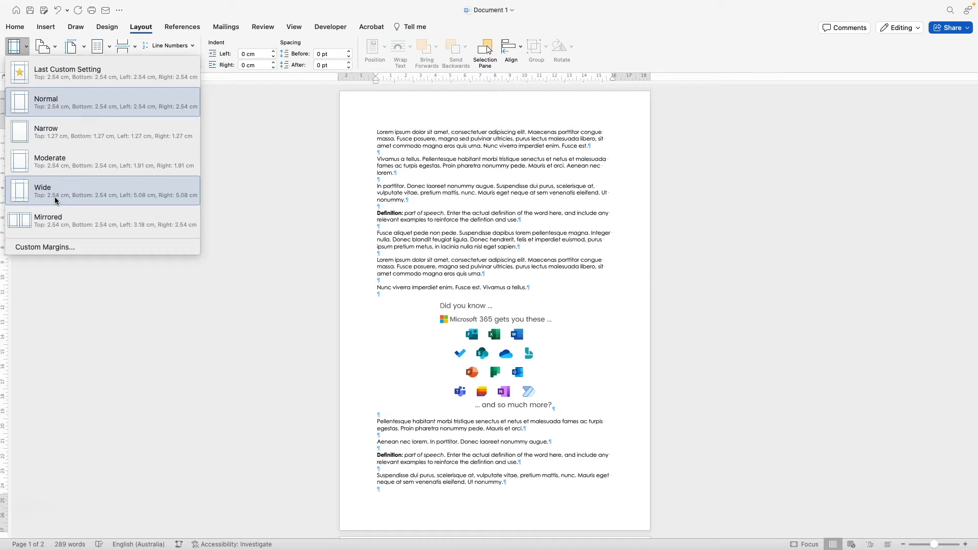
click(142, 200)
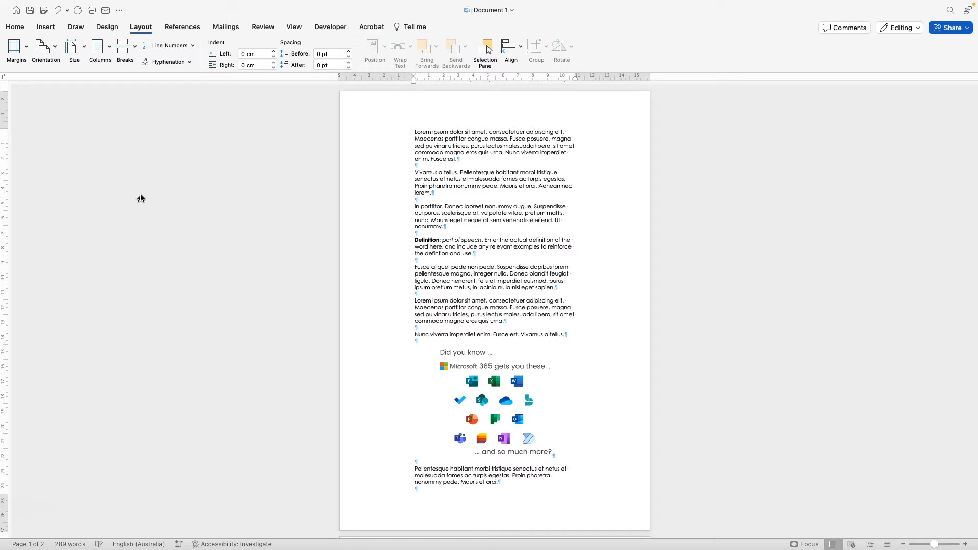
click(15, 47)
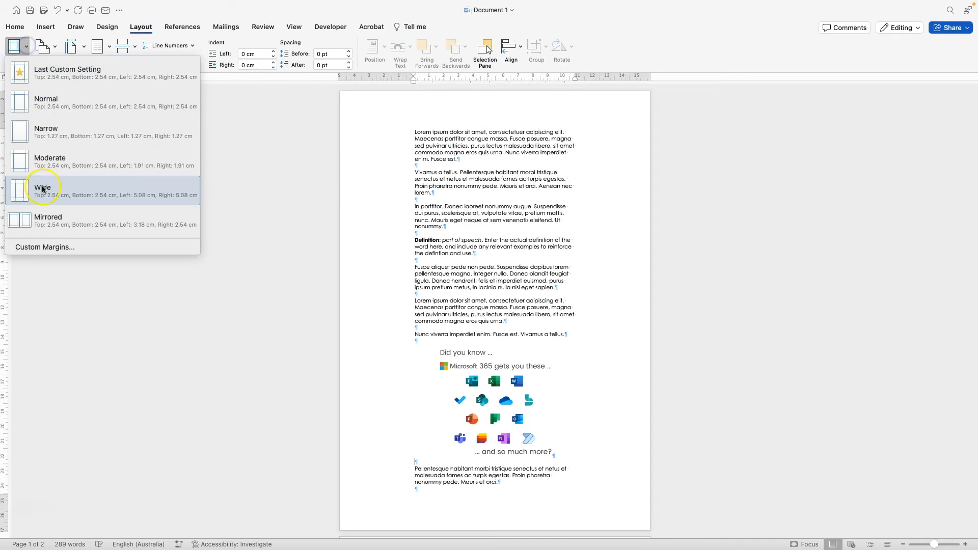
click(41, 101)
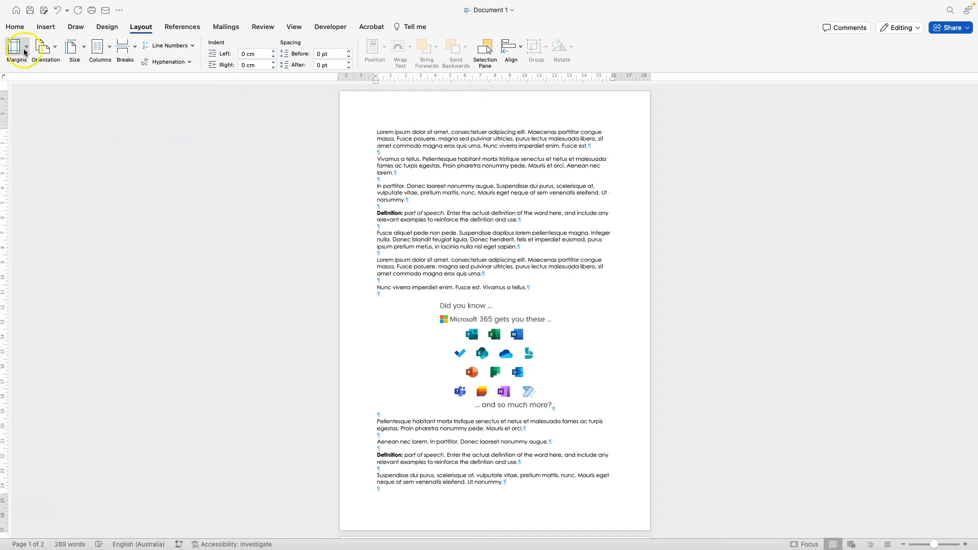
click(24, 52)
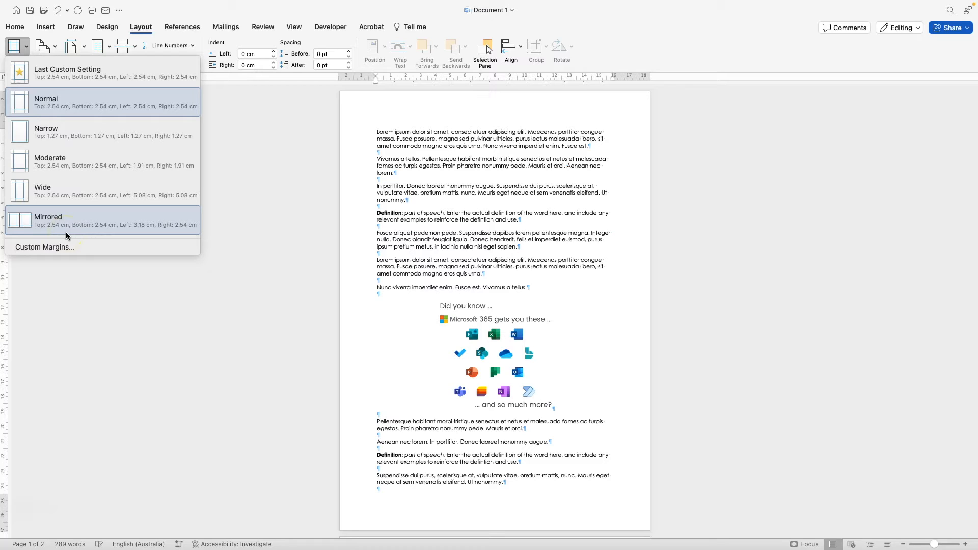
click(102, 225)
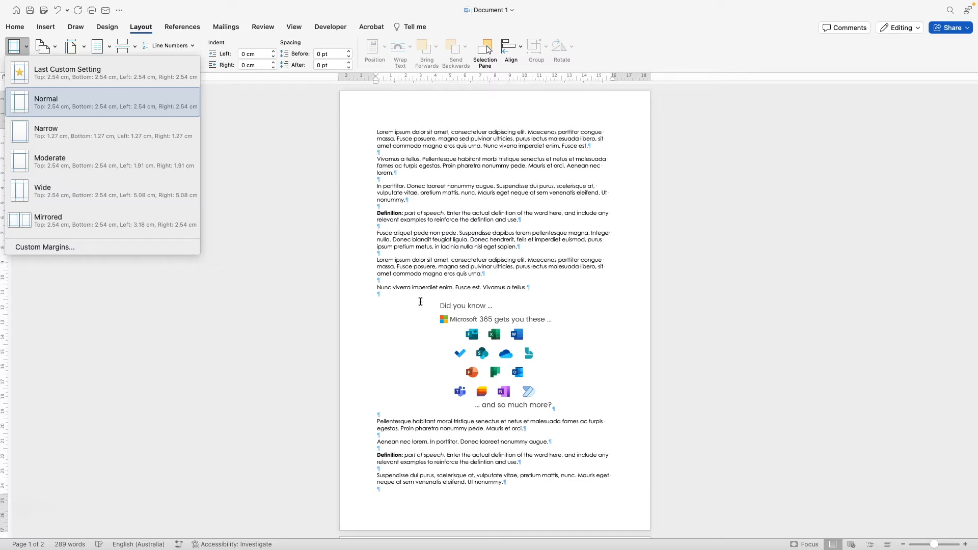
scroll(420, 301, down, 10)
scroll(400, 324, up, 10)
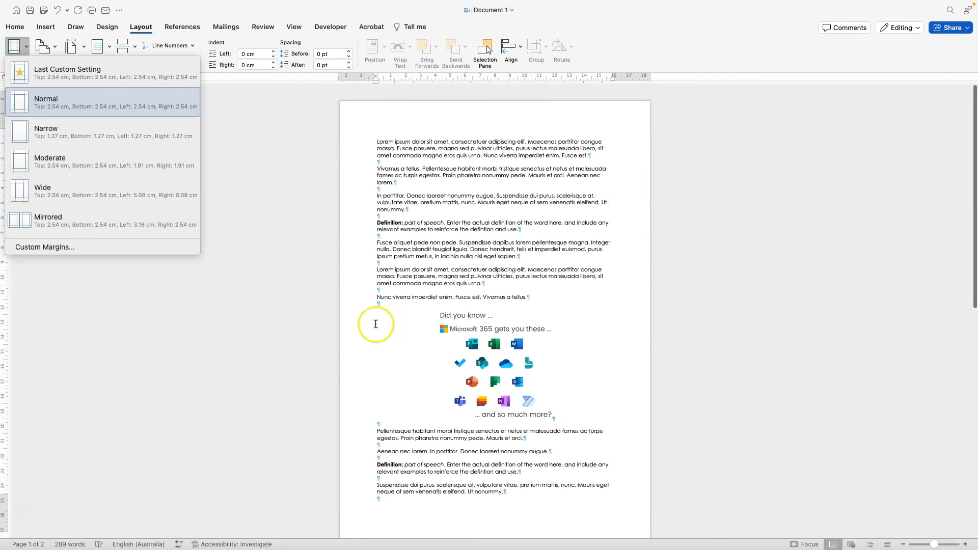
- Show the pages side by side in Multiple Pages view and apply Mirrored margins
click(293, 28)
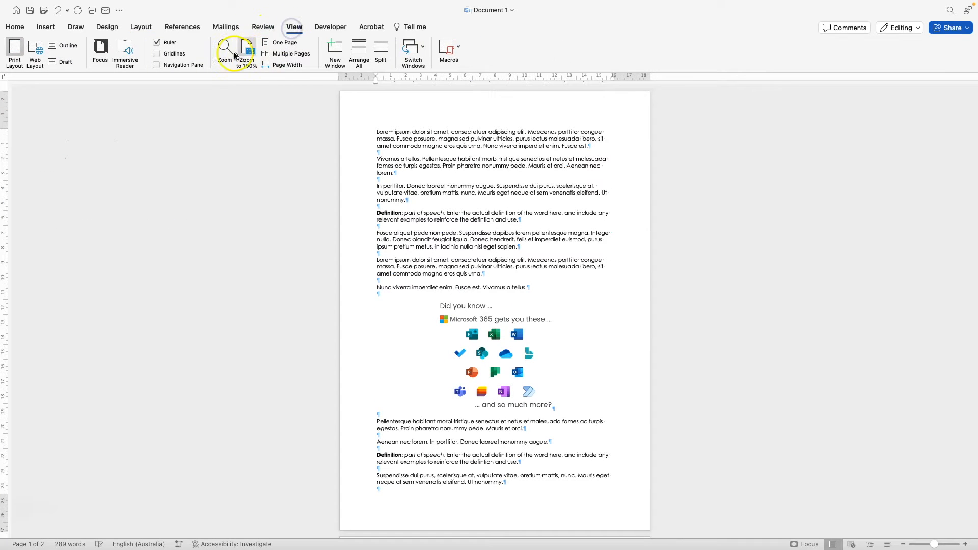
click(276, 54)
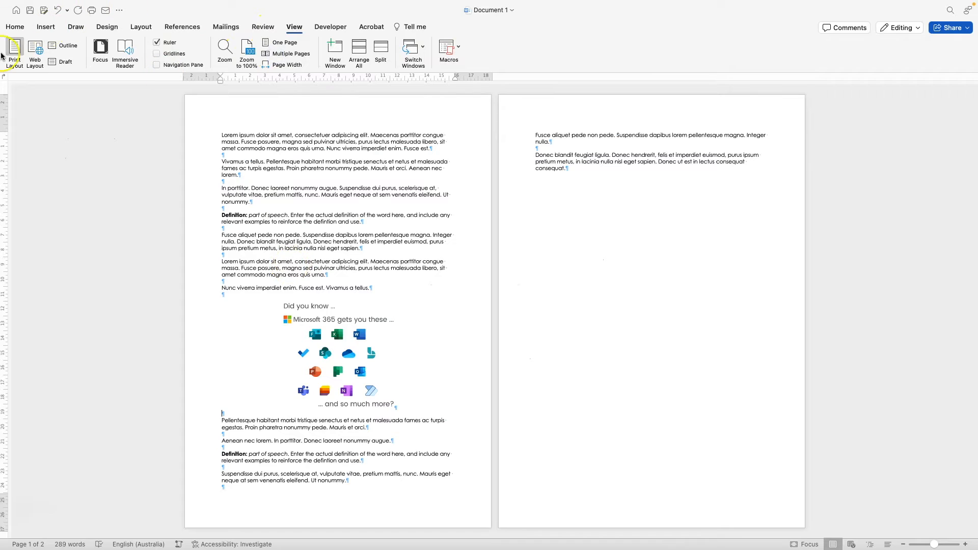
click(140, 29)
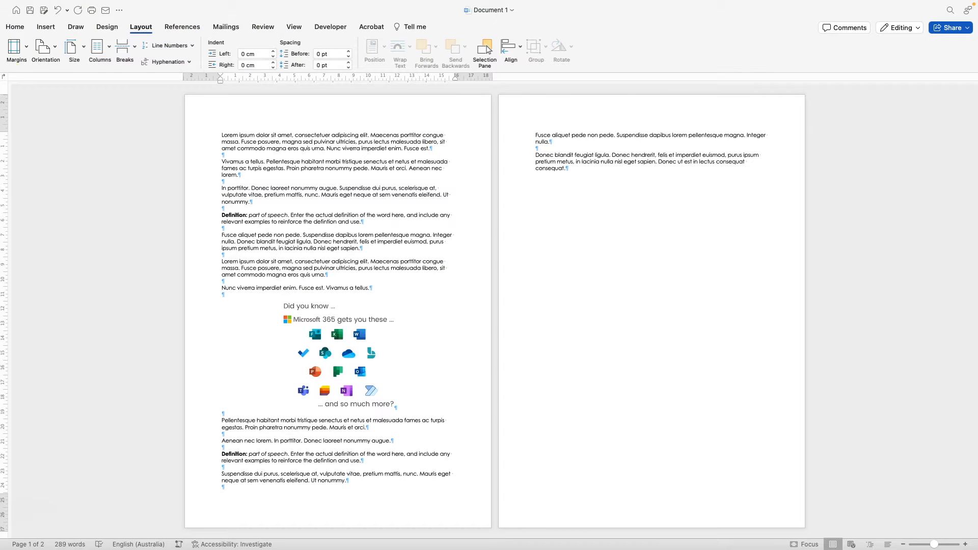
click(15, 47)
click(43, 224)
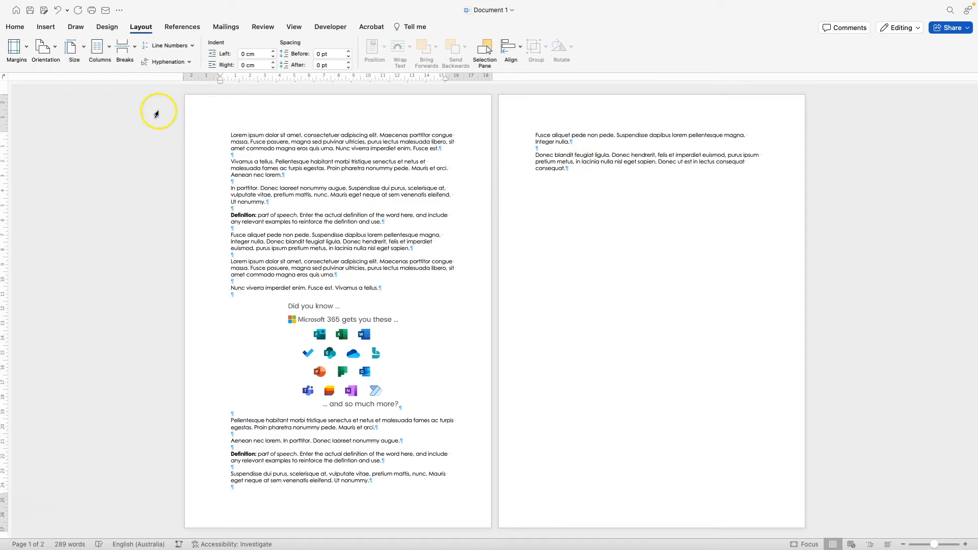
- Paste the copied page-one text and graphic on a new line after 'consequat.' on page 2
drag(229, 136, 413, 491)
click(576, 169)
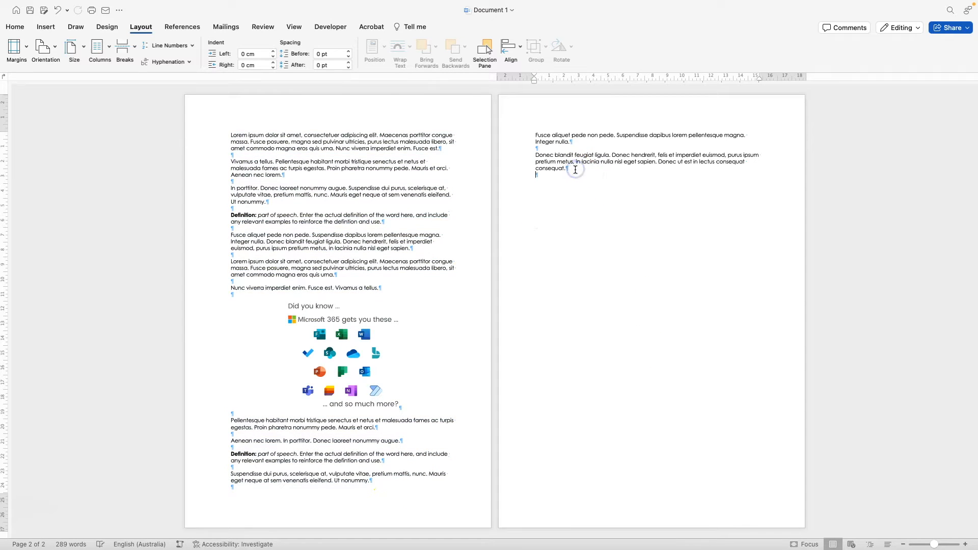
key(Return)
key(Return)
key(cmd+v)
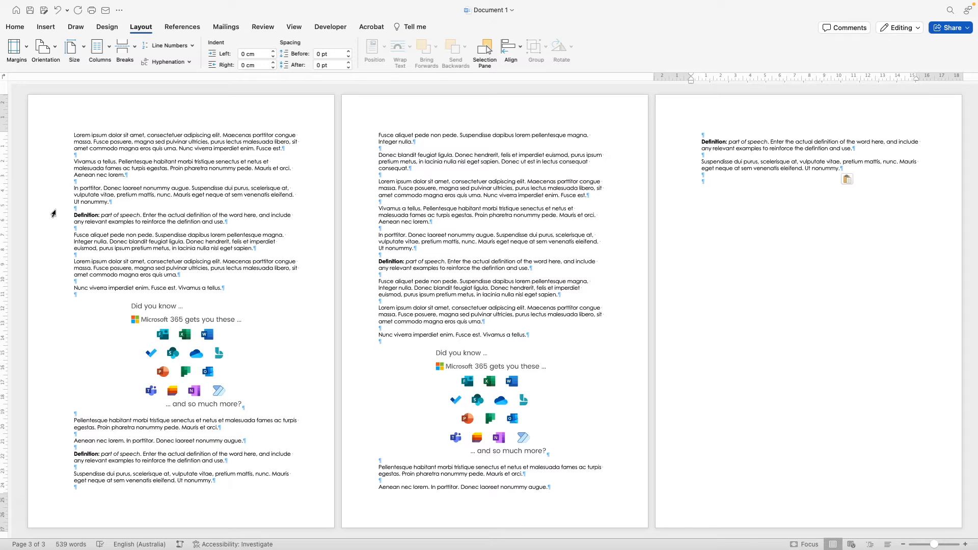
- Apply the Normal margin preset, then open the Custom Margins dialog
click(16, 47)
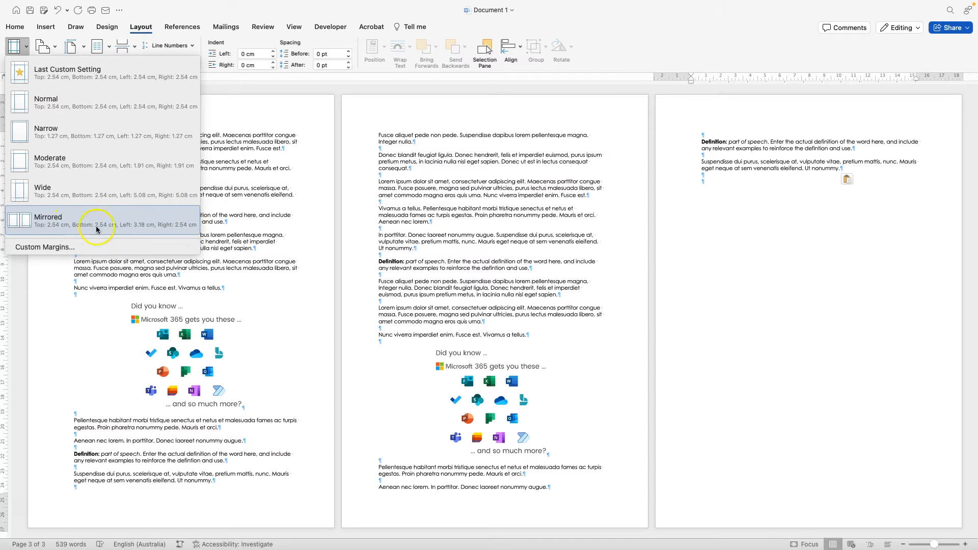
click(51, 104)
click(27, 51)
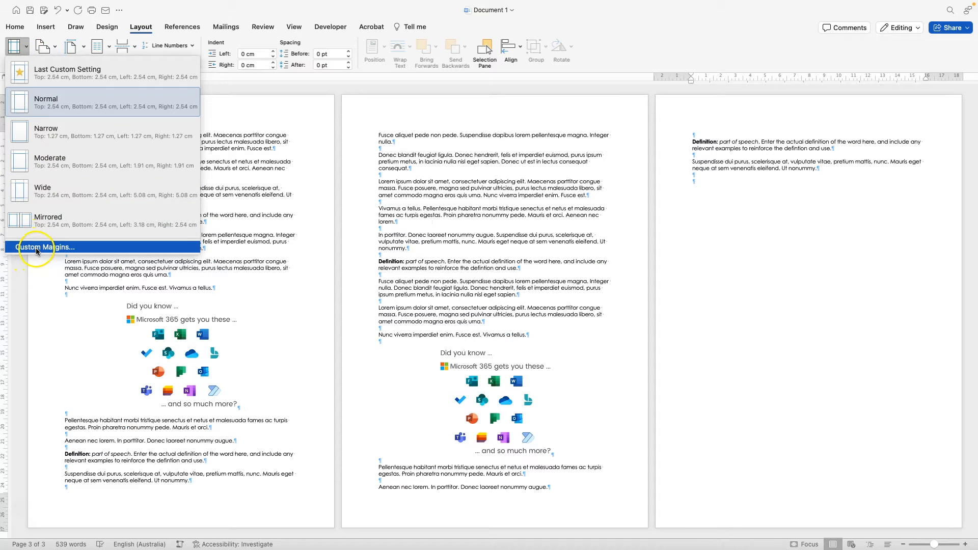
click(37, 247)
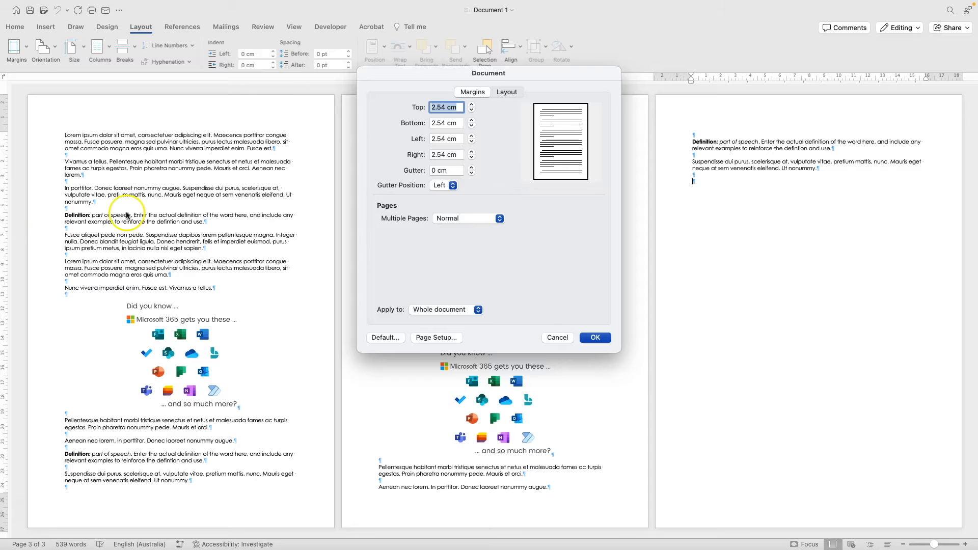
- Set the top margin to 2.7 cm
click(471, 110)
click(471, 109)
click(471, 109)
click(471, 107)
click(471, 106)
click(470, 107)
click(471, 106)
click(471, 106)
click(470, 112)
- Keep the gutter on the left and try Mirror margins, 2 pages per sheet and Book fold
click(440, 186)
click(449, 220)
click(450, 219)
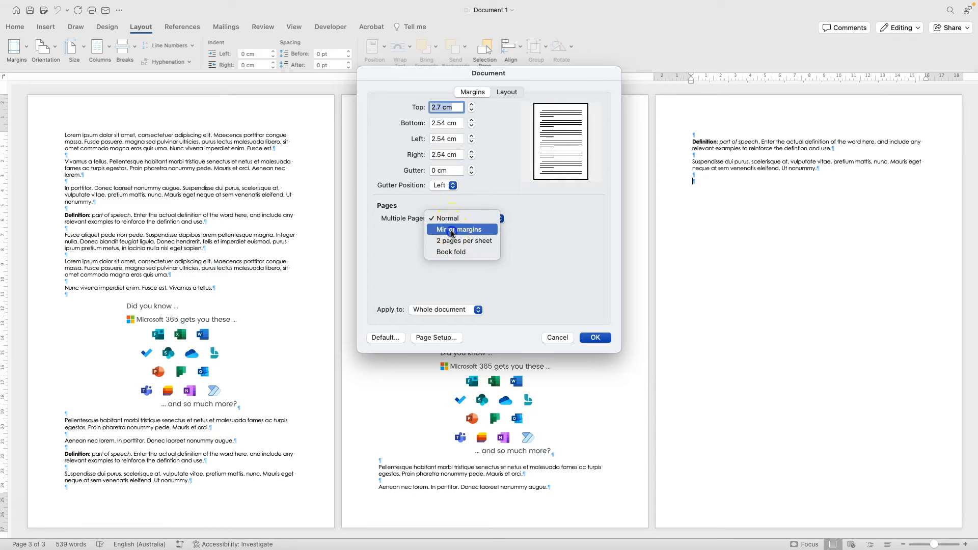
click(452, 230)
click(461, 218)
click(454, 231)
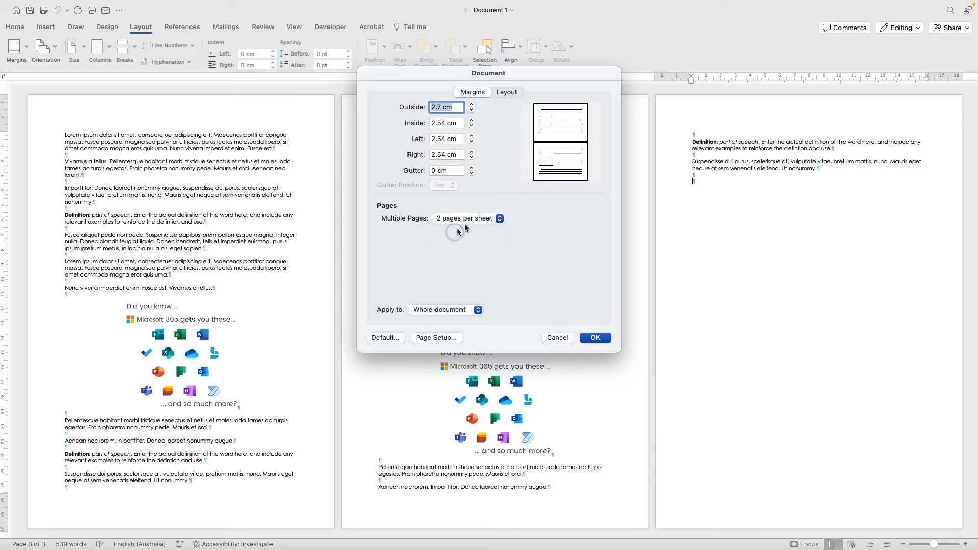
click(461, 218)
click(466, 230)
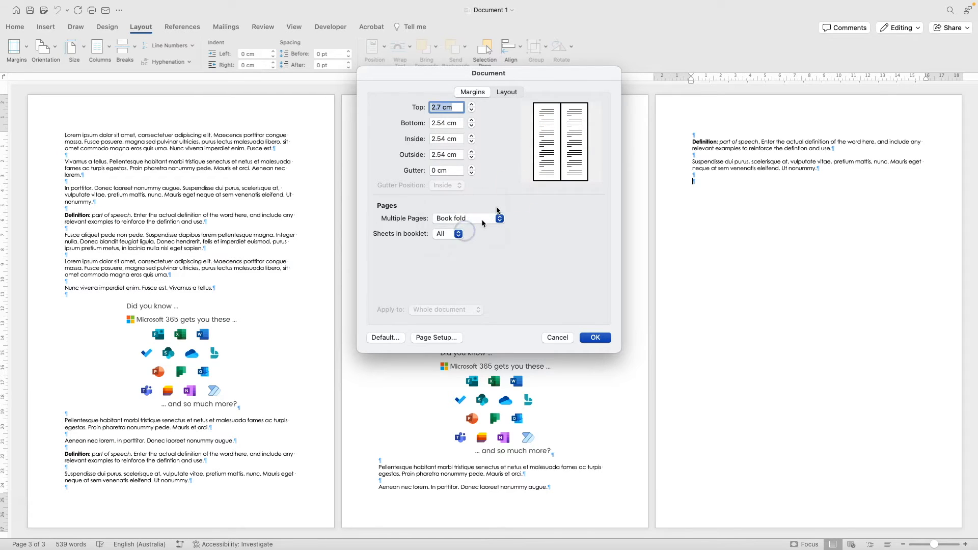
- Check the booklet sheet options and 2 pages per sheet, then settle on Mirror margins
click(450, 218)
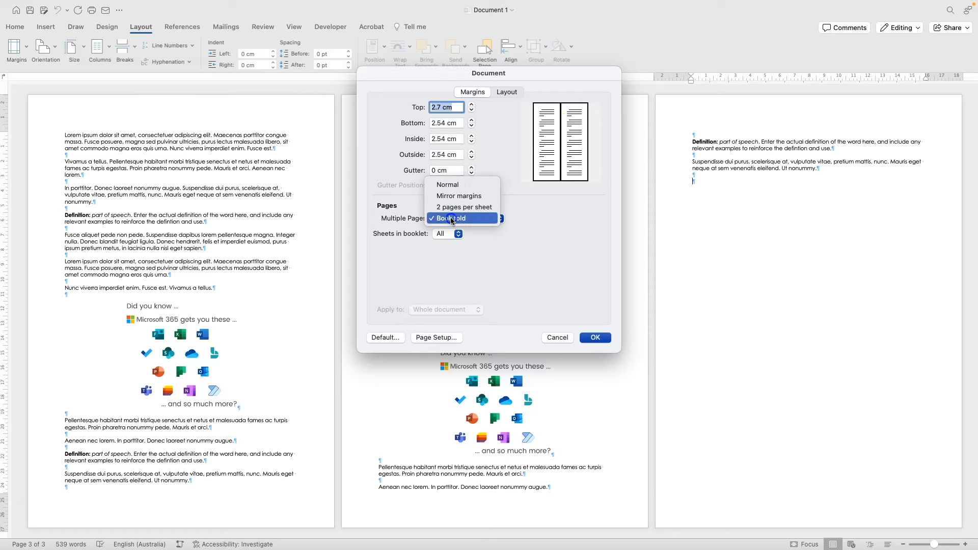
click(451, 218)
click(446, 234)
click(447, 234)
click(469, 218)
click(455, 207)
click(454, 197)
click(446, 234)
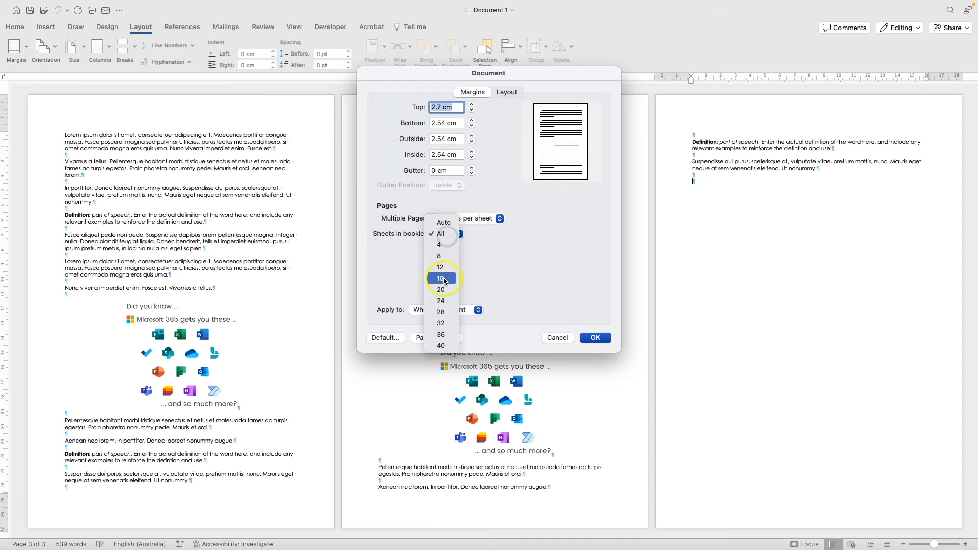
click(475, 219)
click(477, 219)
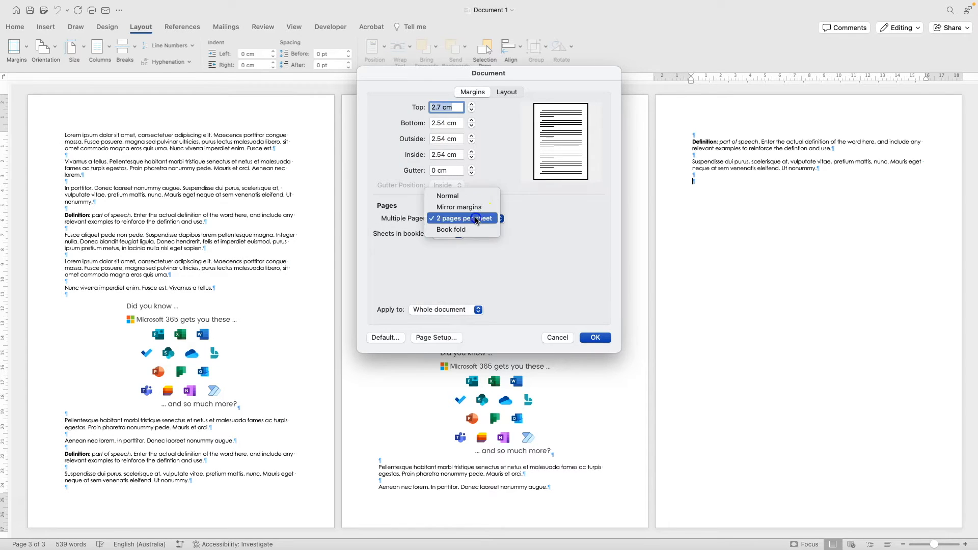
click(458, 207)
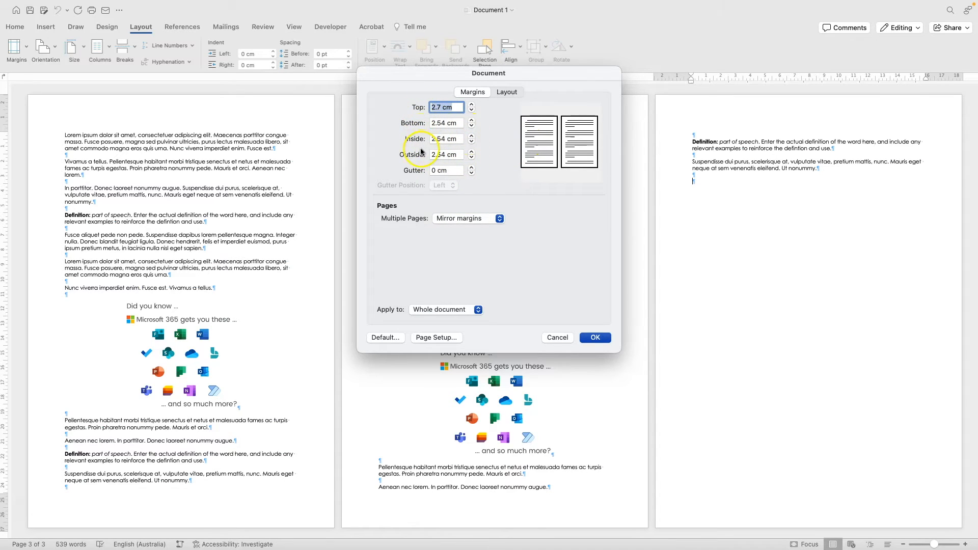
- Set the inside margin to 3.5 cm and the bottom margin to 2.6 cm
click(471, 136)
click(471, 136)
click(471, 136)
click(471, 136)
click(471, 137)
click(471, 137)
click(471, 137)
click(471, 136)
click(472, 137)
click(471, 137)
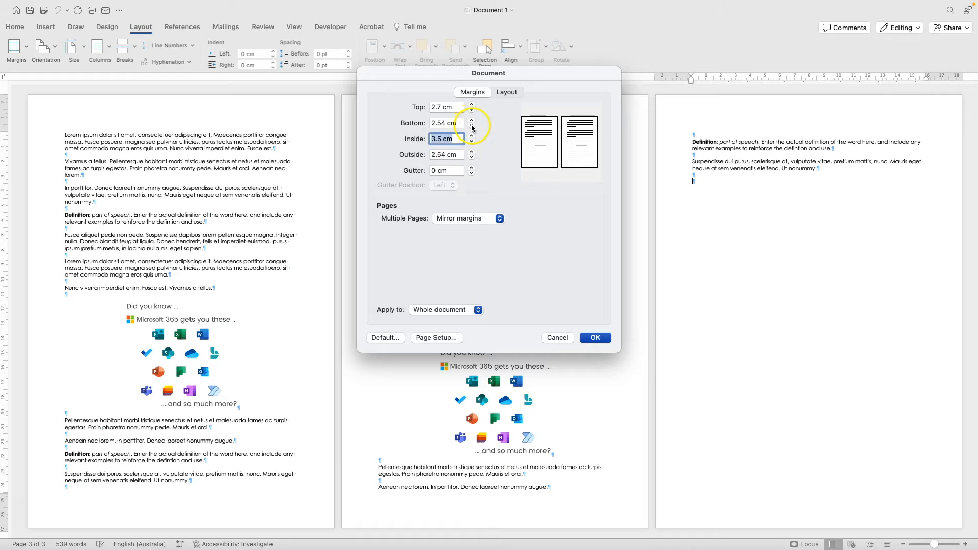
click(471, 125)
click(472, 121)
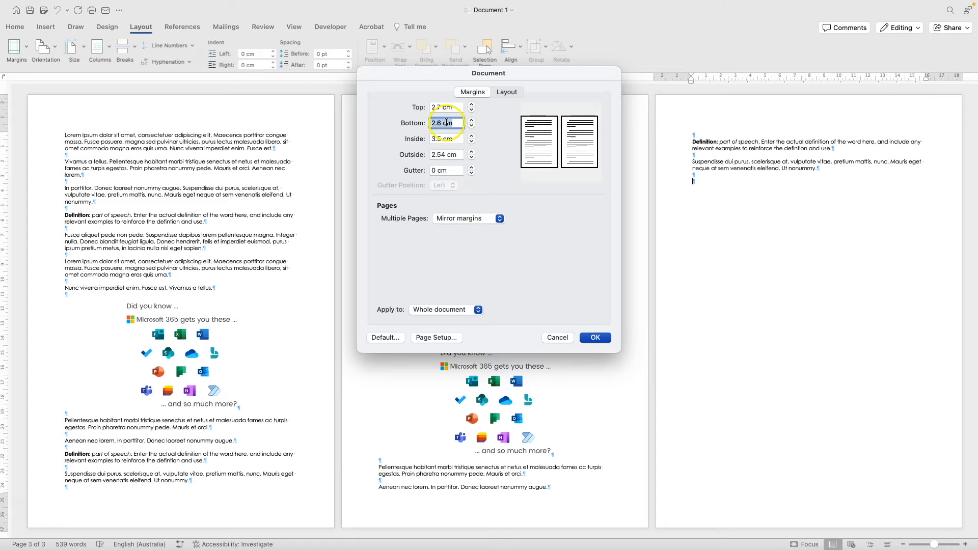
- Lower the outside margin below 2.4 cm, apply the settings and dismiss the printable-area alert
click(471, 158)
click(471, 158)
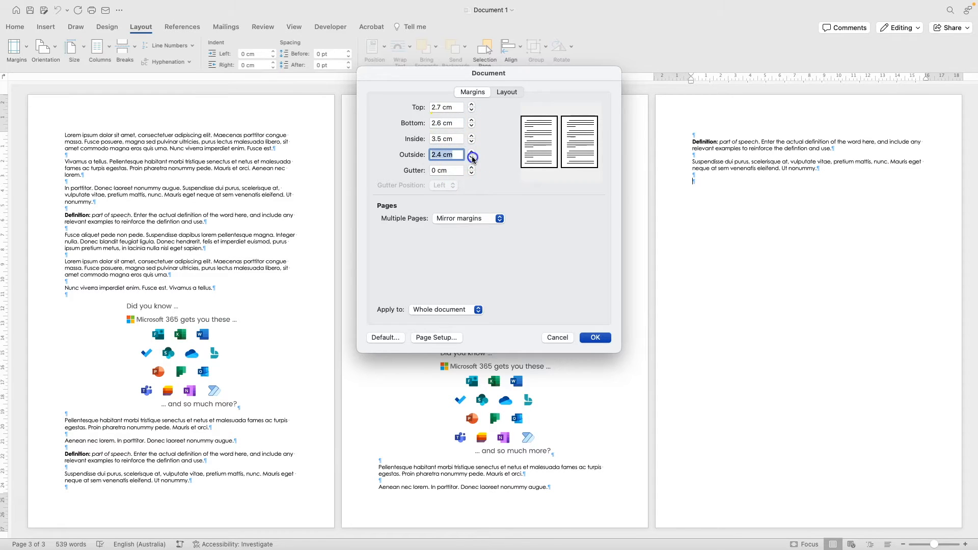
click(472, 158)
click(471, 158)
click(601, 338)
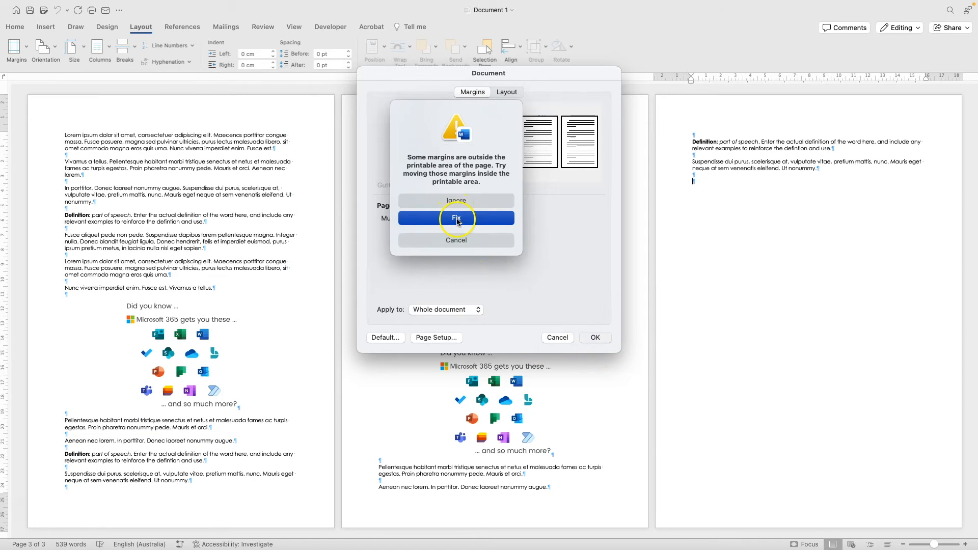
click(447, 203)
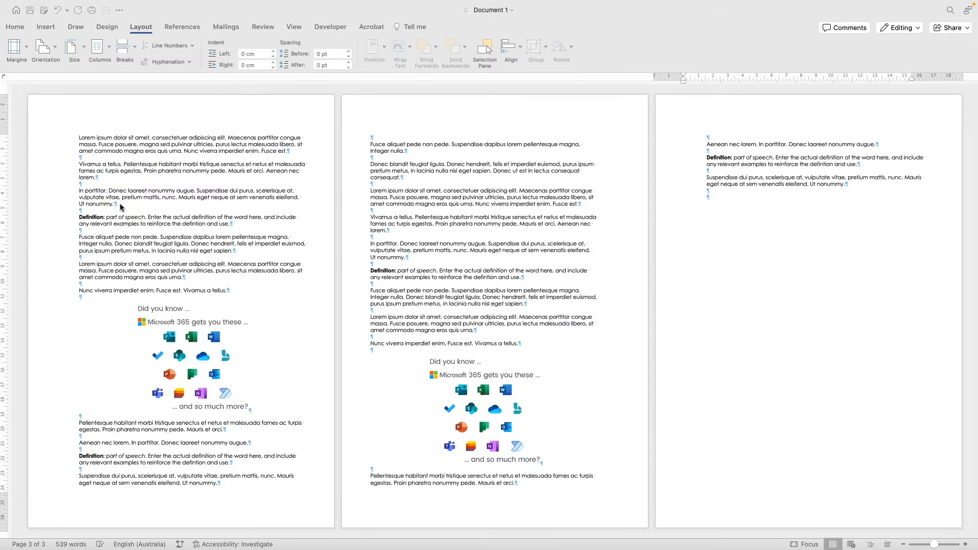
- Choose Landscape orientation so the 539 words reflow across four wider pages
click(83, 140)
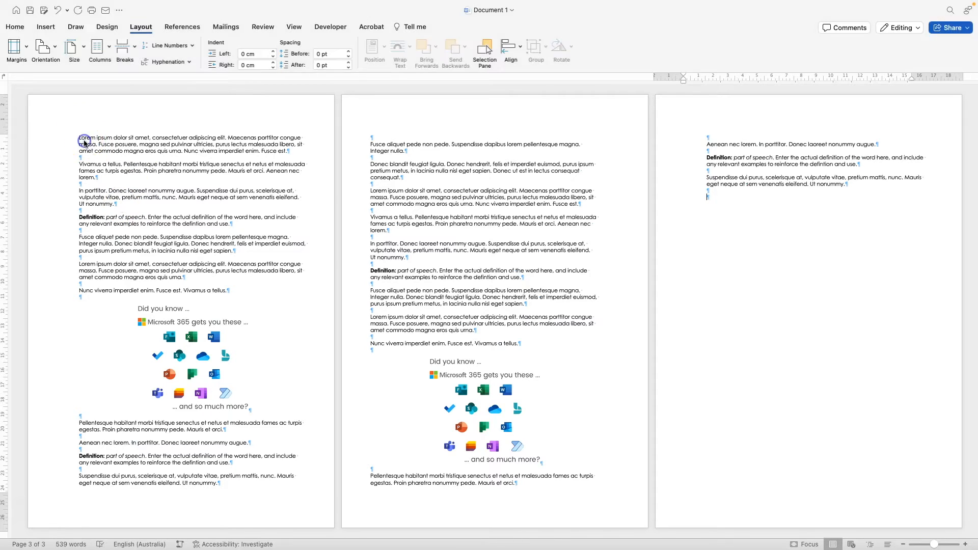
click(41, 59)
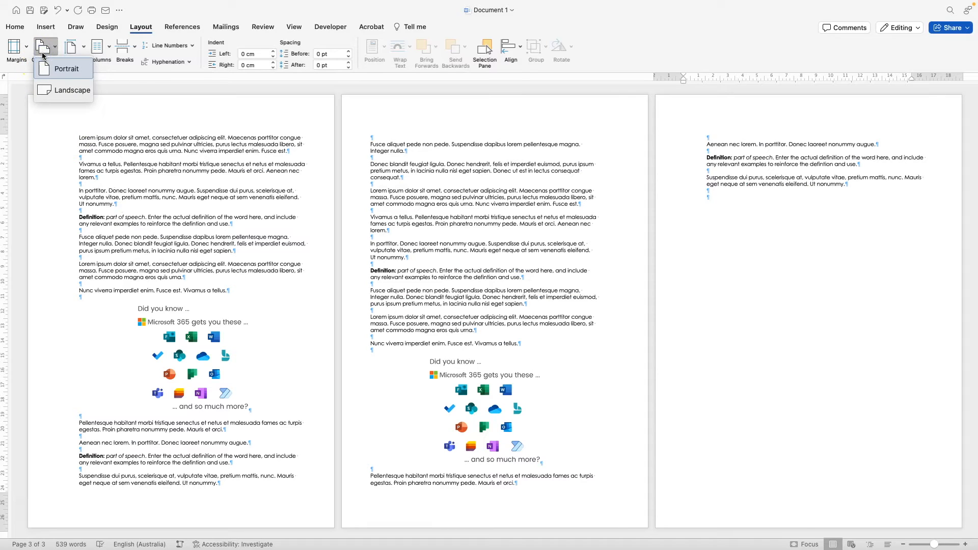
click(43, 55)
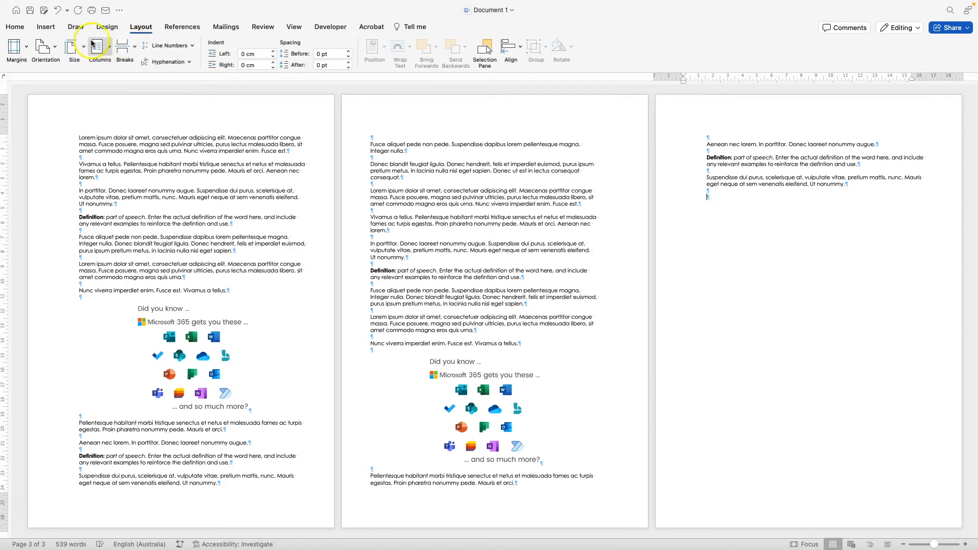
click(41, 51)
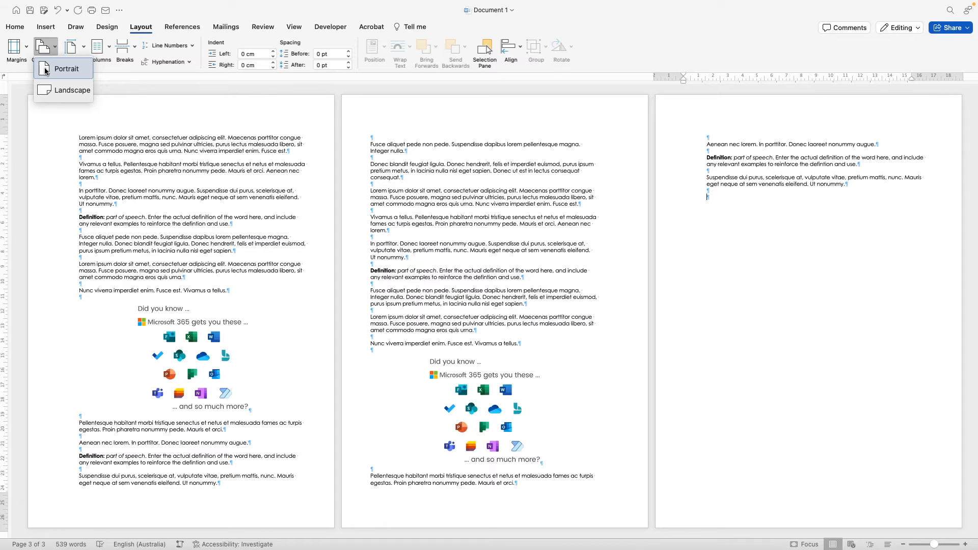
click(58, 91)
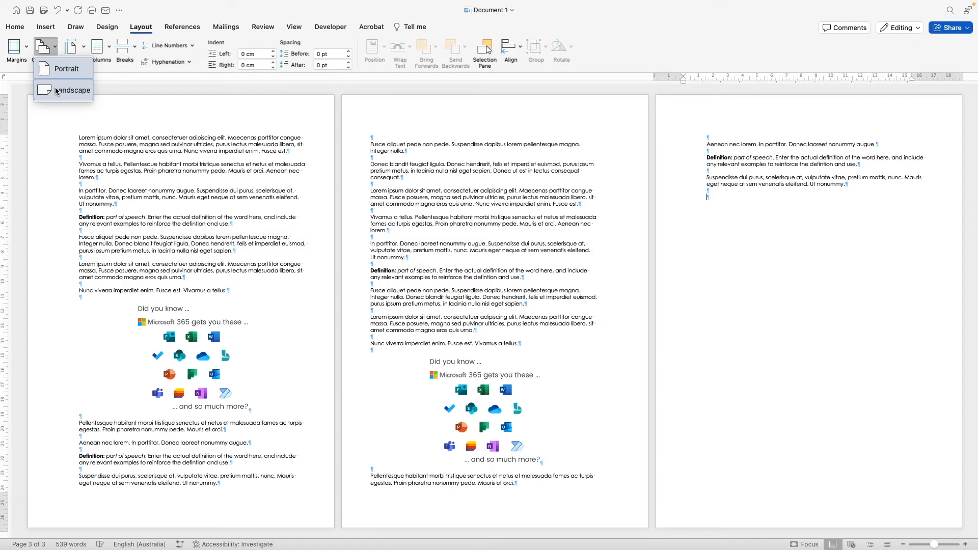
click(63, 94)
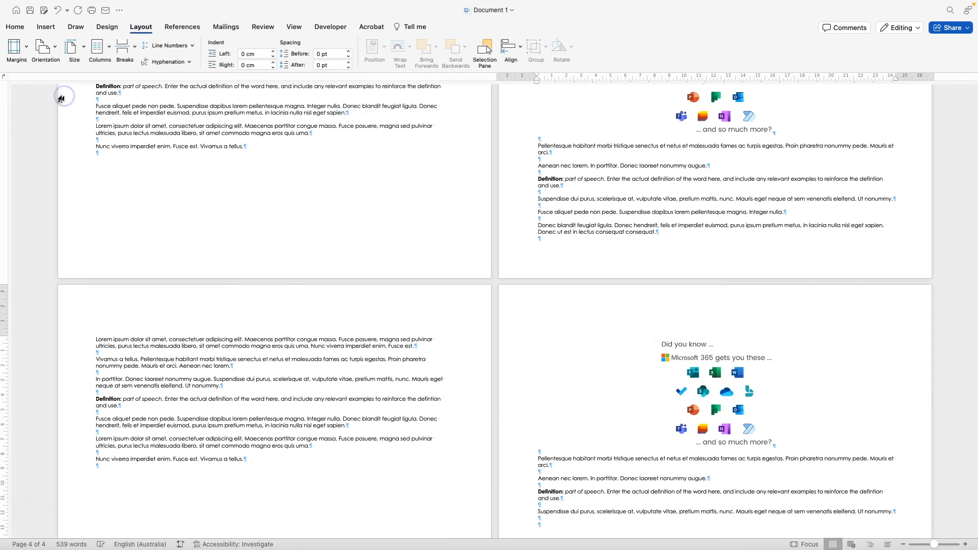
- Scroll through the landscape pages, then switch the orientation to Portrait
scroll(253, 253, up, 5)
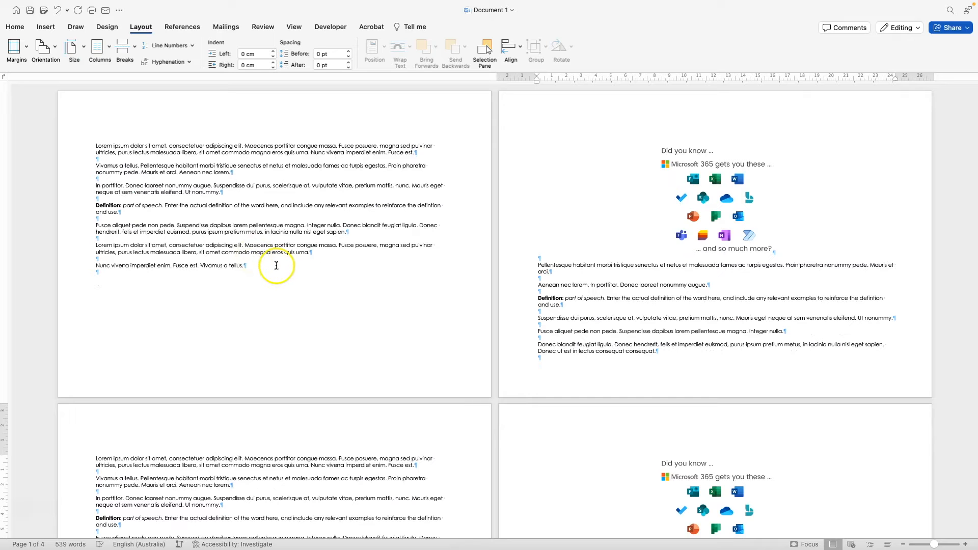
scroll(277, 262, down, 1)
scroll(278, 264, up, 1)
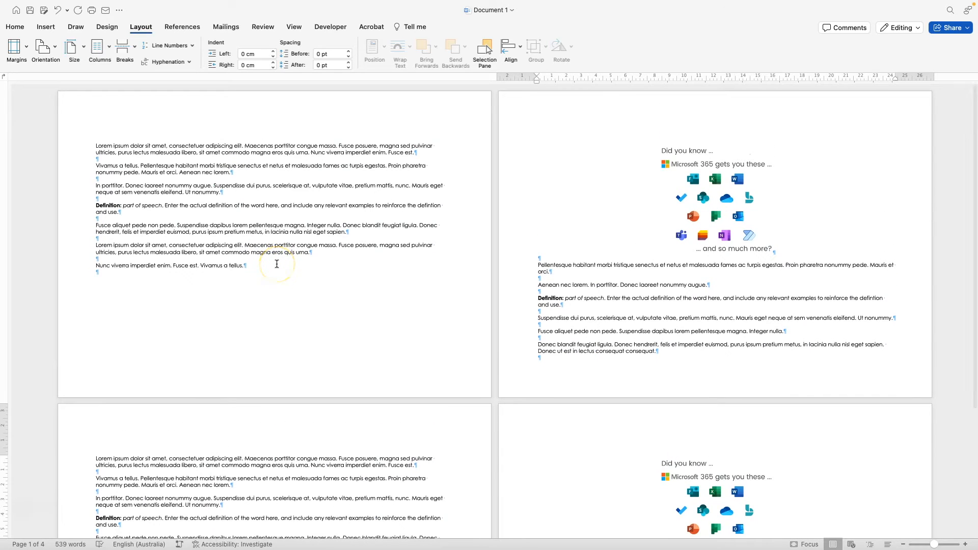
scroll(277, 261, down, 10)
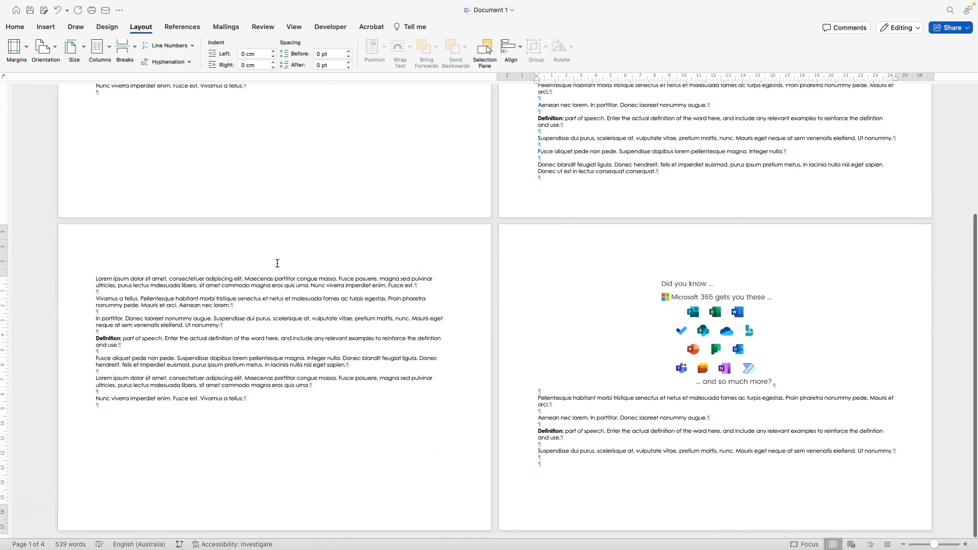
scroll(277, 260, up, 6)
click(45, 48)
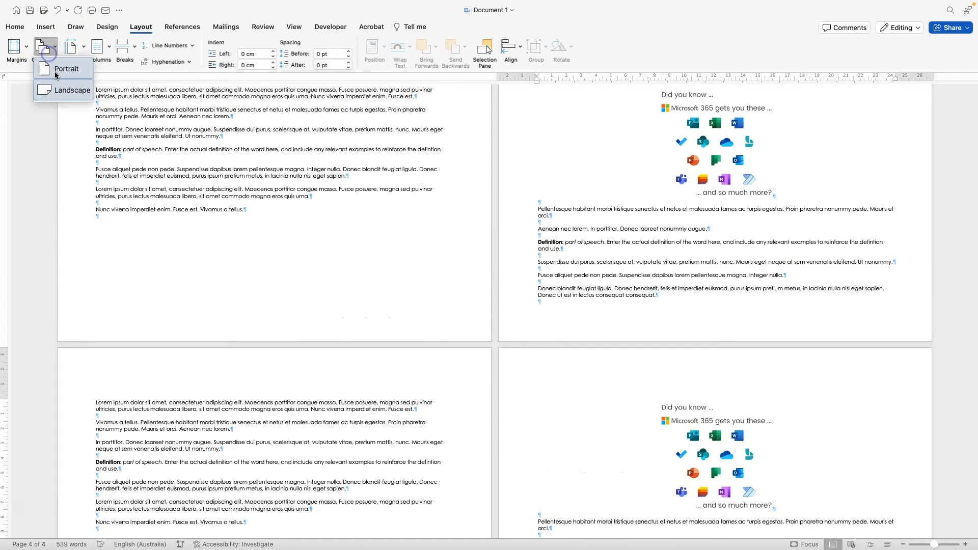
click(54, 71)
- Check the paper size list and retry Landscape orientation, scrolling down the document
click(70, 49)
click(43, 48)
click(43, 48)
click(69, 90)
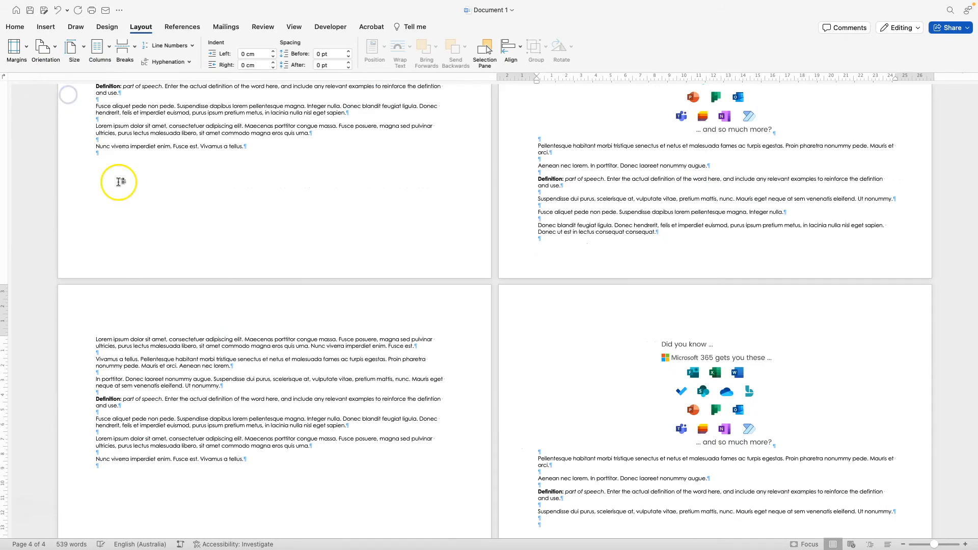
scroll(115, 179, down, 2)
scroll(115, 179, down, 5)
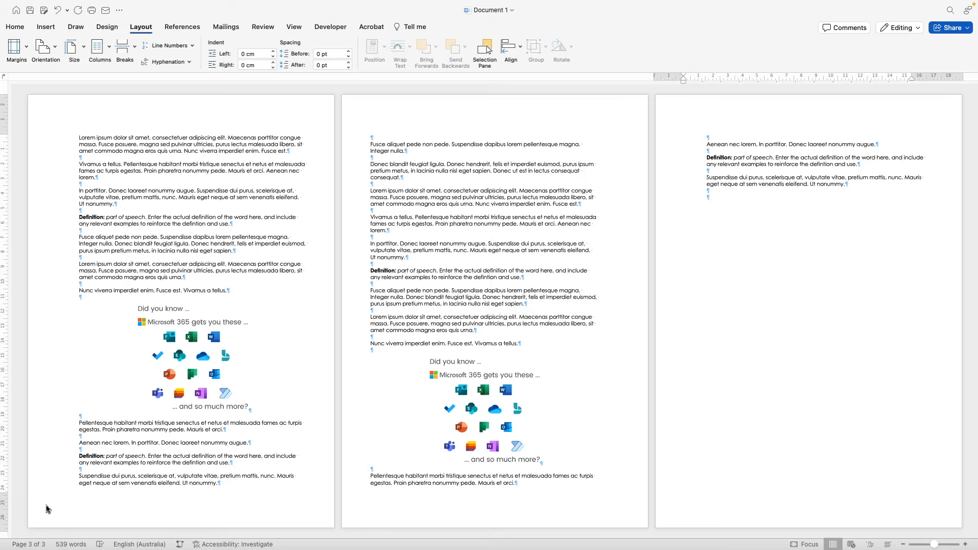
click(75, 50)
click(75, 50)
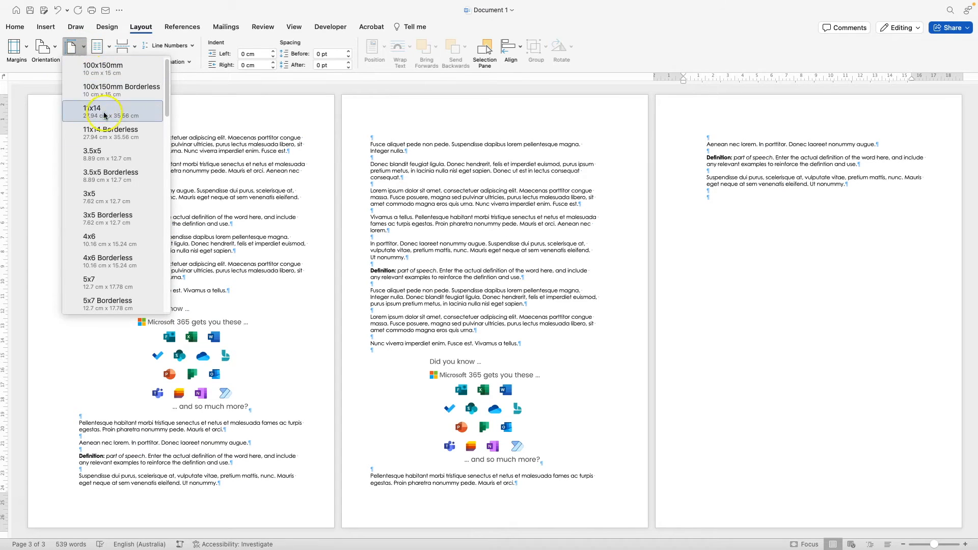
scroll(111, 265, down, 5)
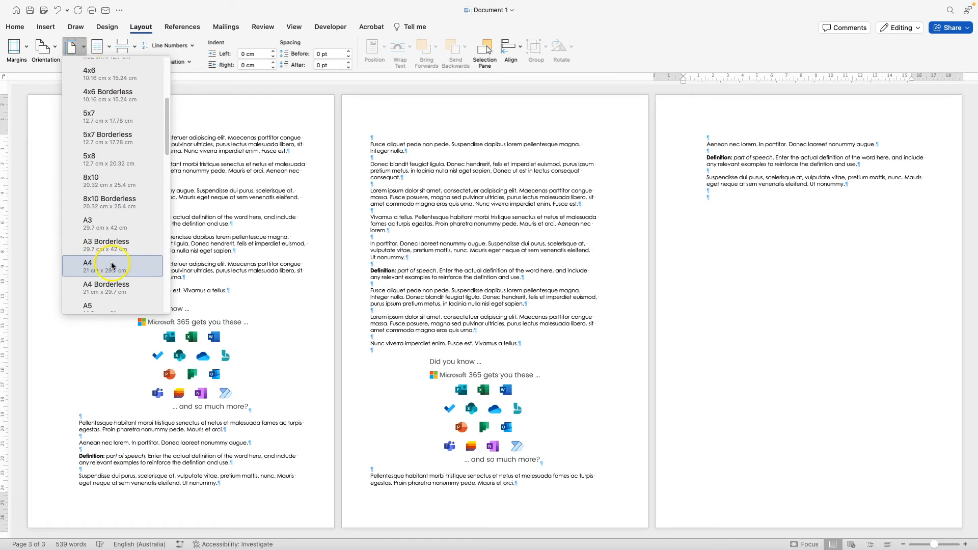
scroll(112, 265, down, 1)
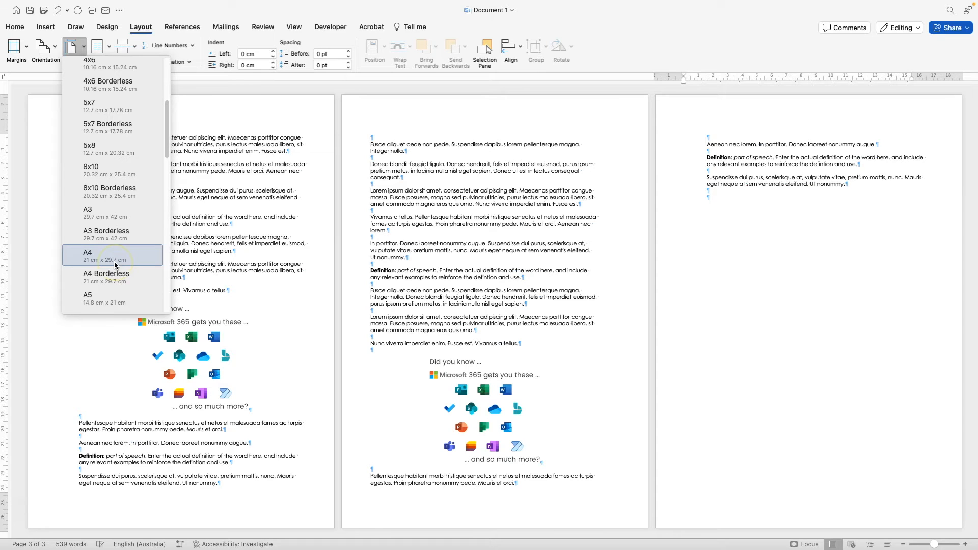
scroll(115, 266, down, 5)
scroll(118, 263, down, 6)
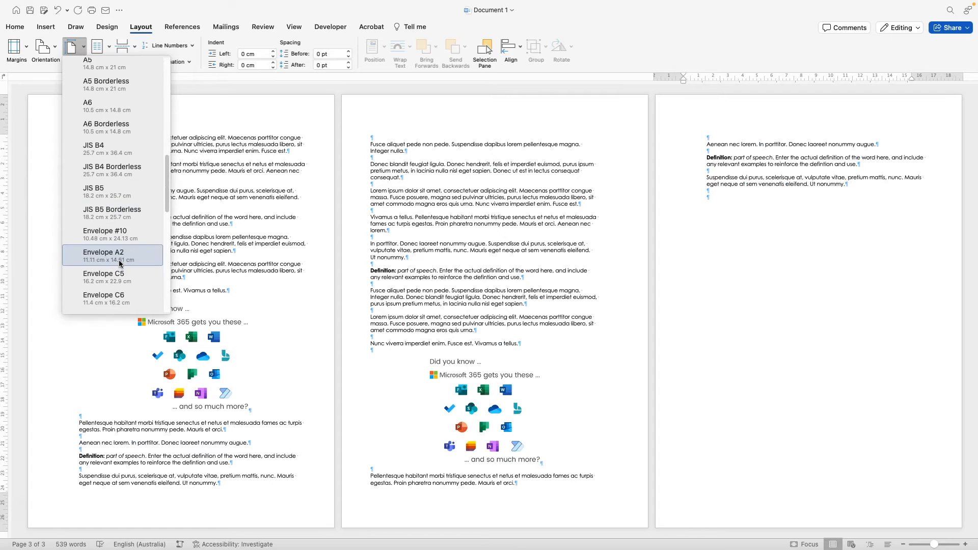
scroll(119, 262, down, 5)
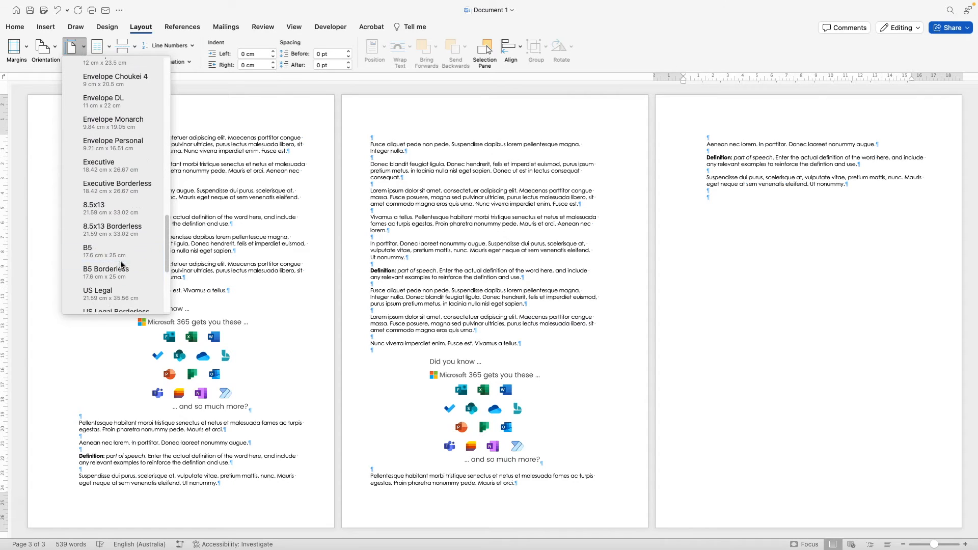
click(102, 222)
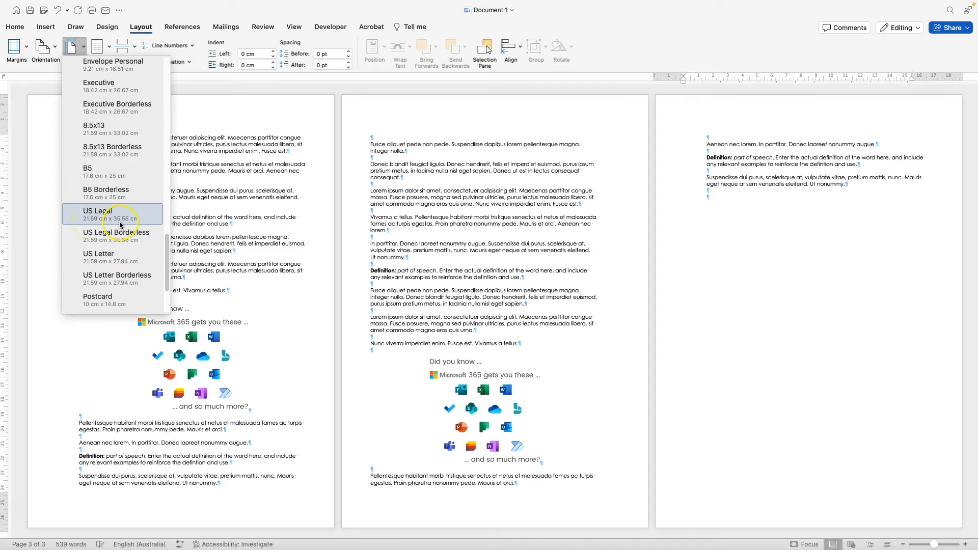
scroll(125, 240, down, 1)
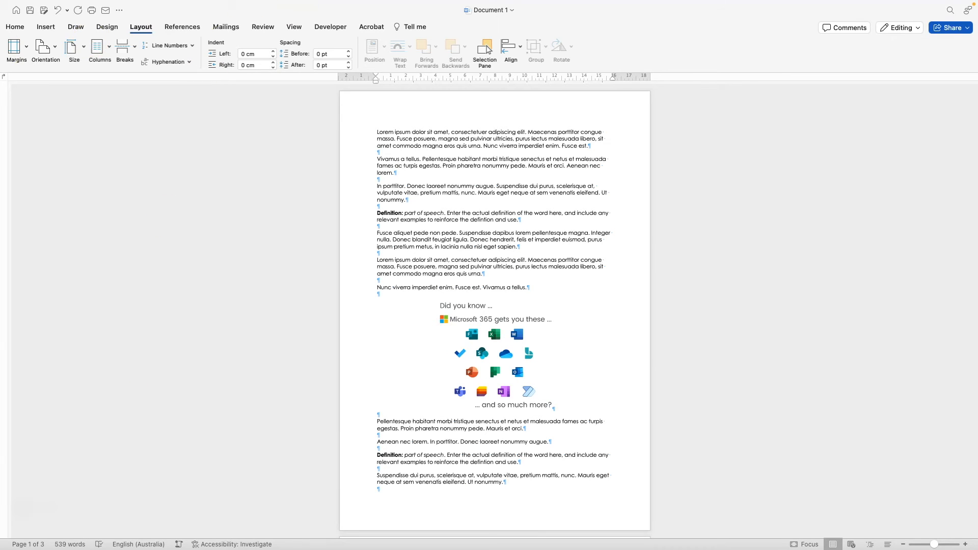
click(16, 26)
click(139, 27)
- Enter header editing on page one and browse the built-in Header gallery without choosing one
double_click(451, 100)
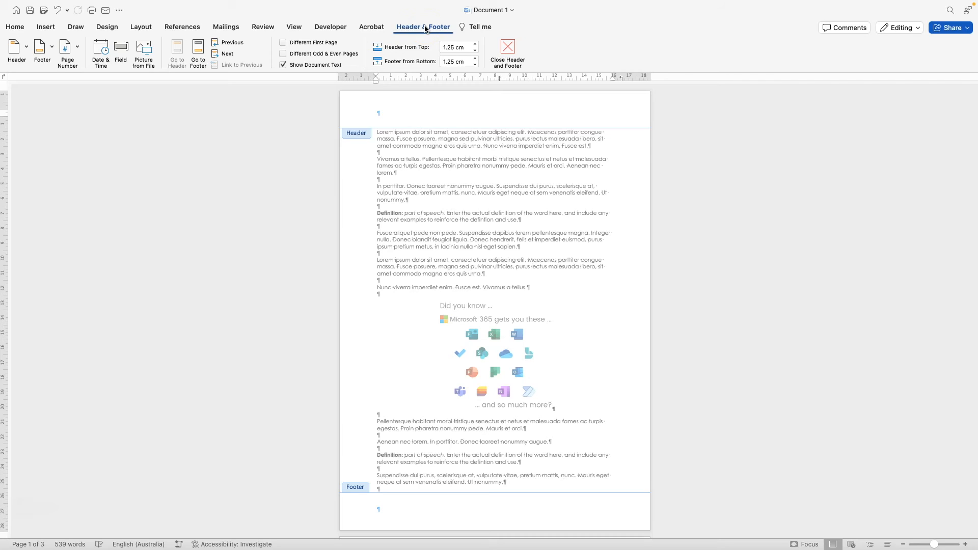
click(27, 49)
click(25, 49)
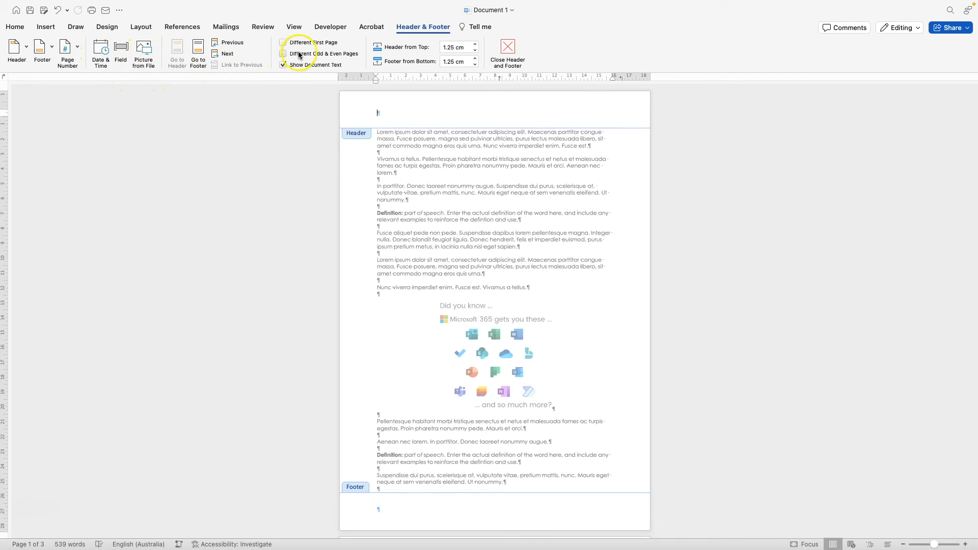
- Try header distances of 2.54 cm and then 5 cm from the page top
click(442, 48)
text(2.54)
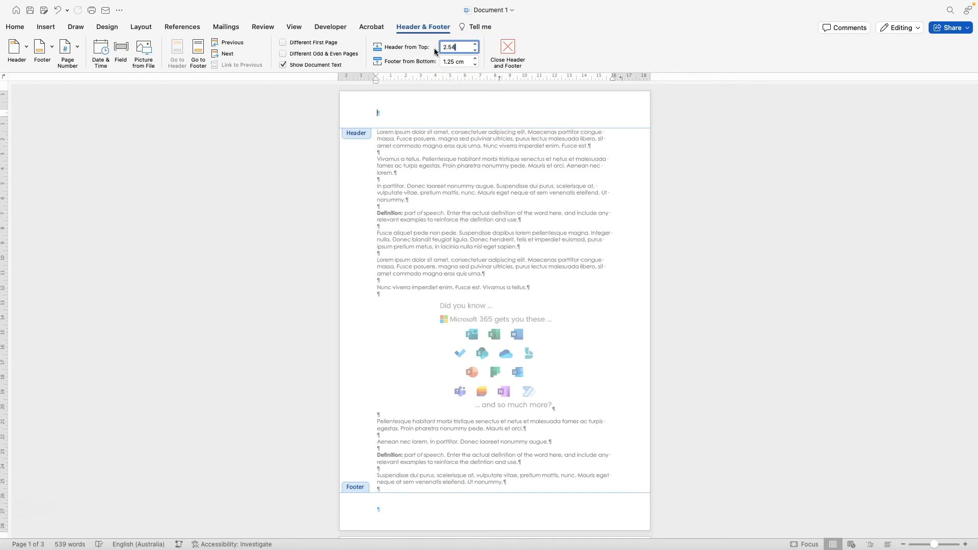
key(Tab)
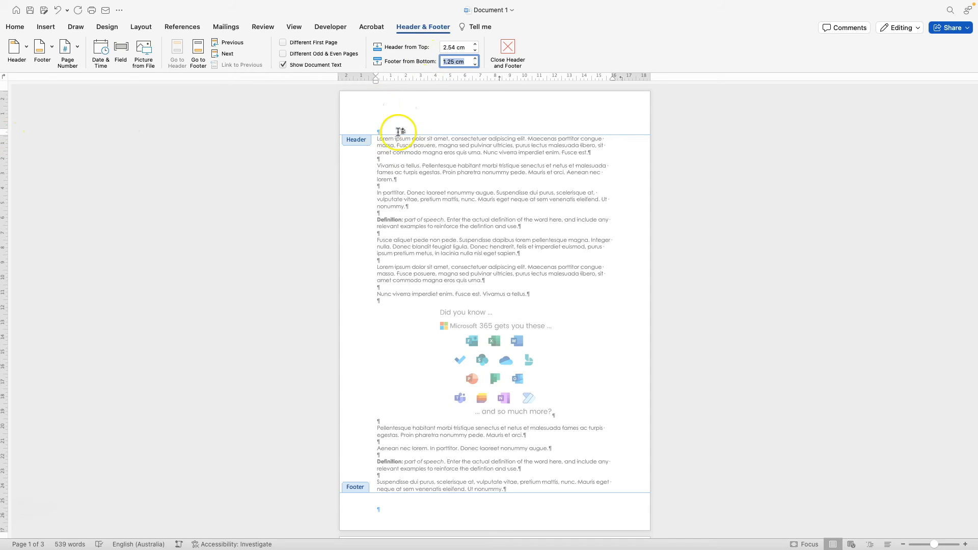
click(377, 103)
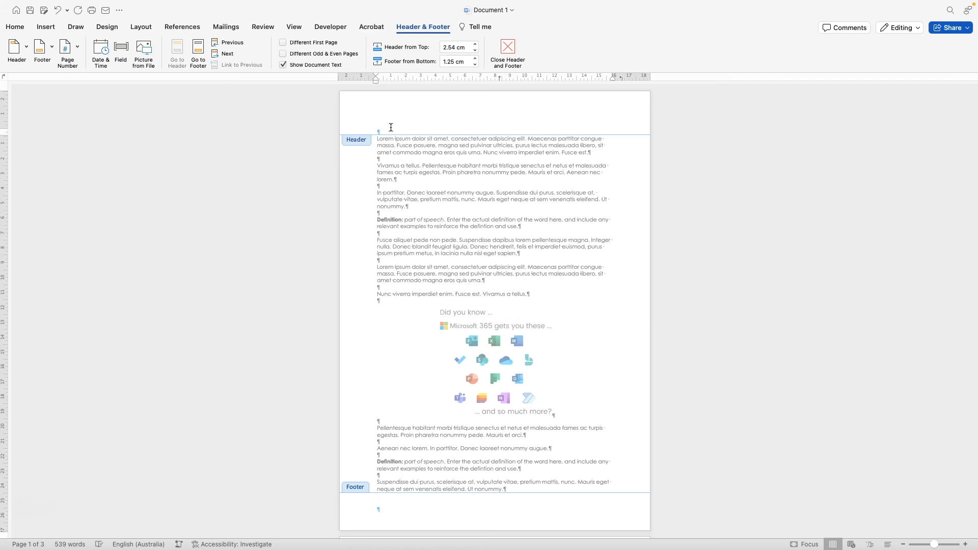
click(456, 47)
text(5)
click(392, 182)
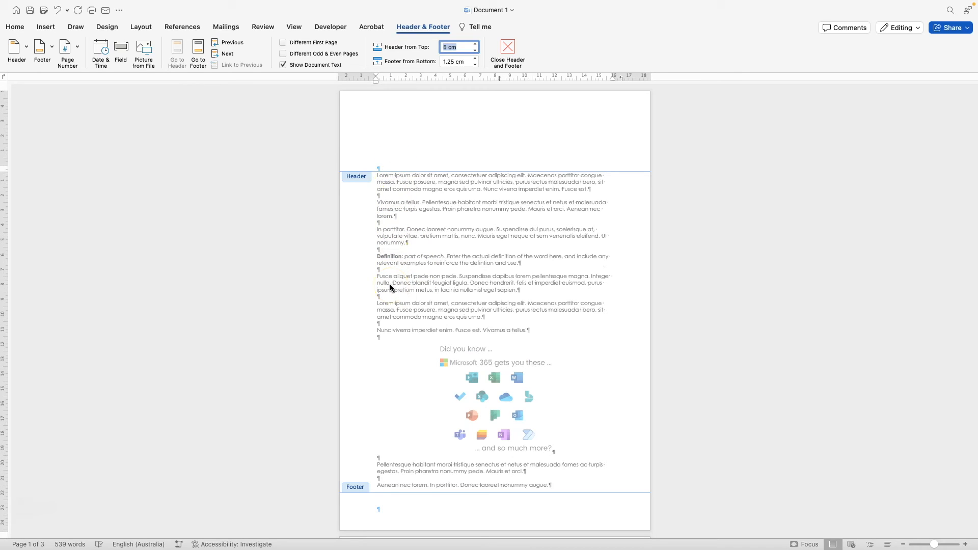
click(399, 149)
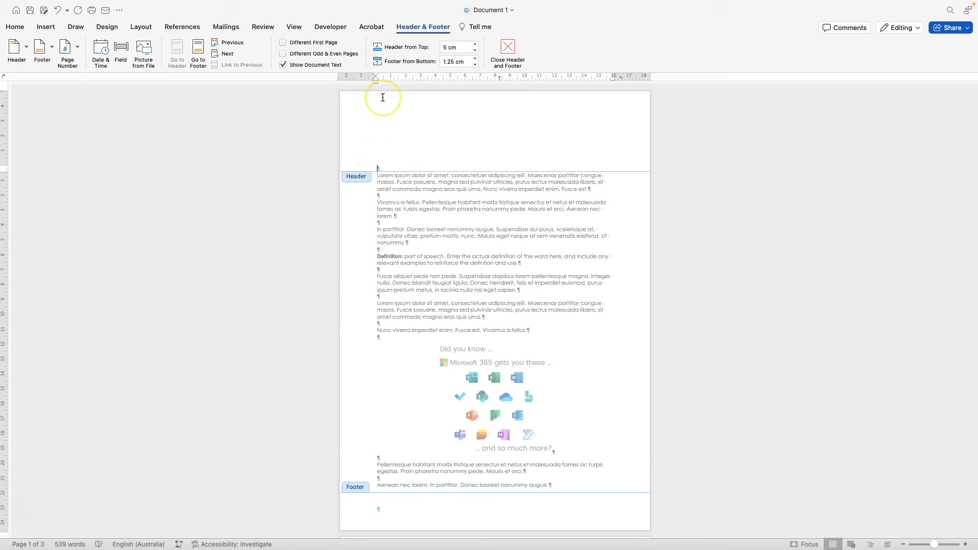
- Set the header distance to 1.25 cm, with the caret in the empty header paragraph
click(461, 47)
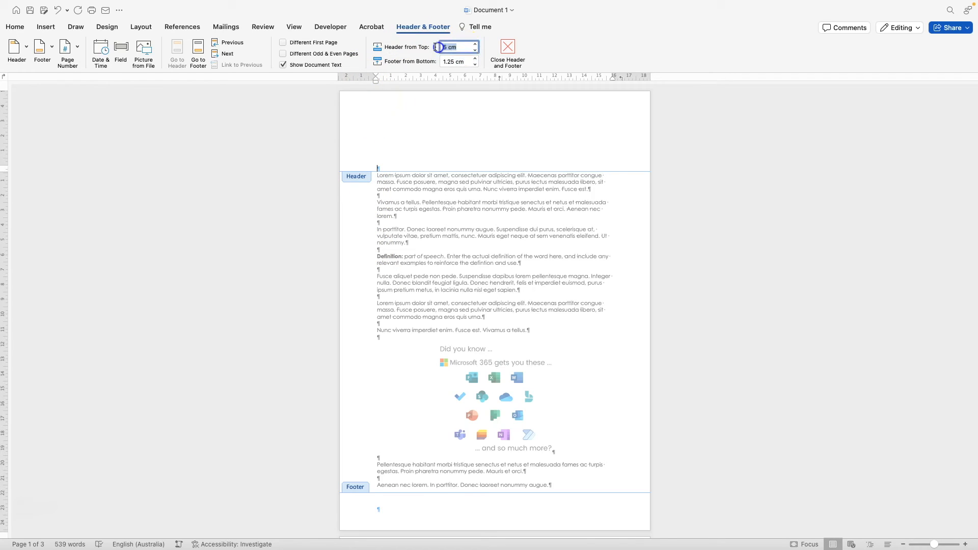
text(1.25)
key(Return)
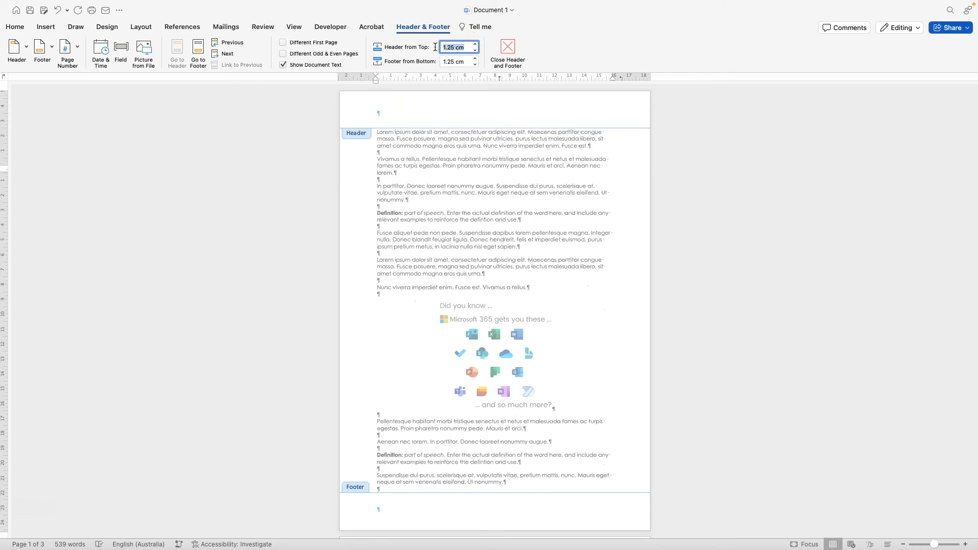
click(384, 112)
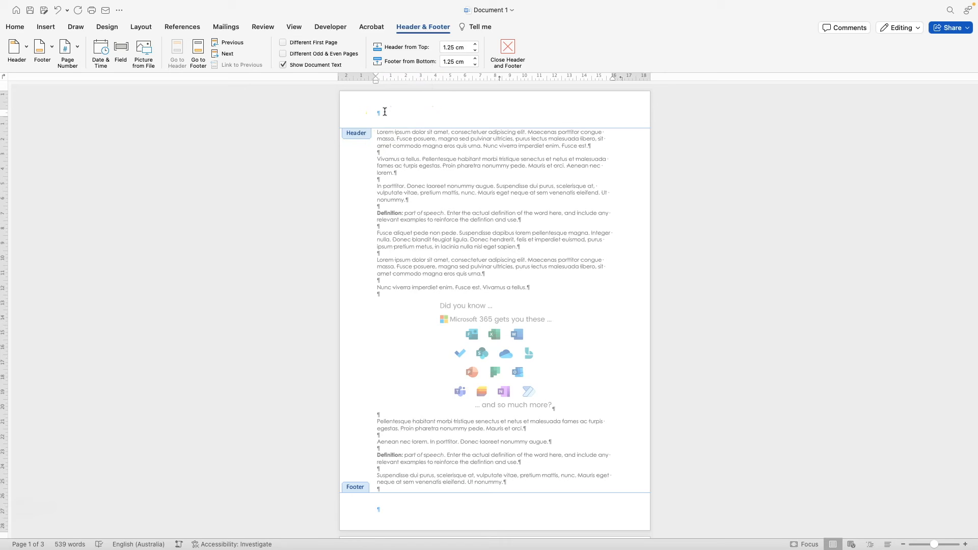
scroll(384, 111, down, 10)
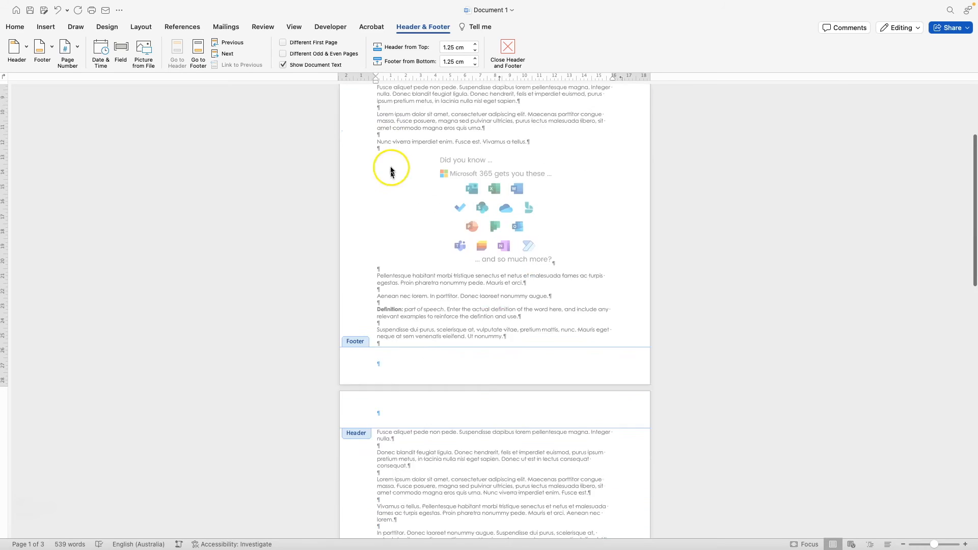
scroll(386, 218, up, 10)
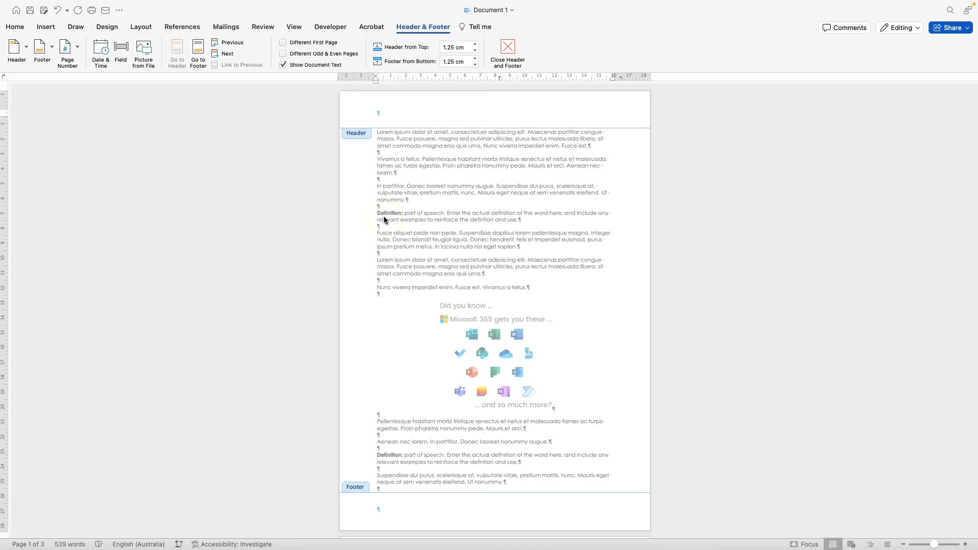
- Type 'This is a header' and insert Activity (script).png from Downloads into the header
click(381, 216)
text(This is a header)
click(48, 28)
click(134, 55)
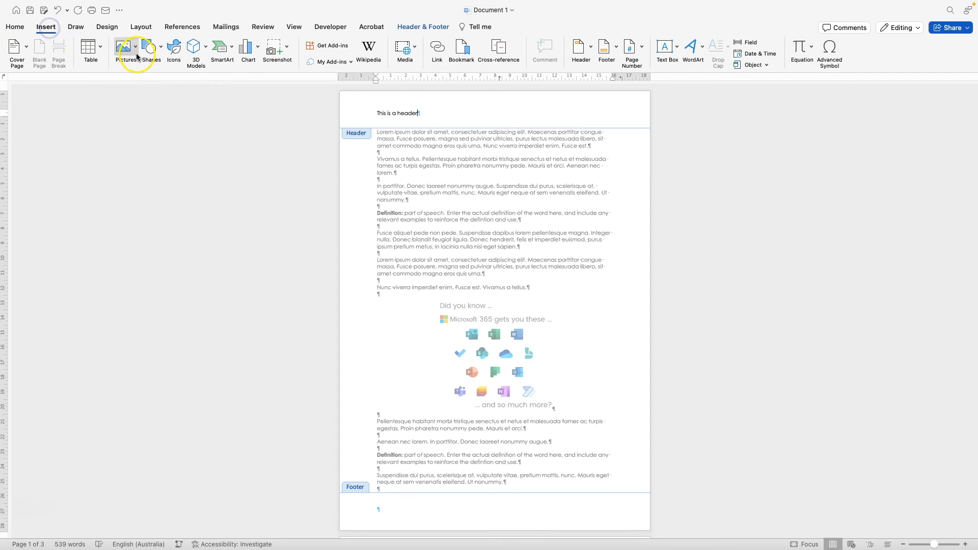
click(137, 76)
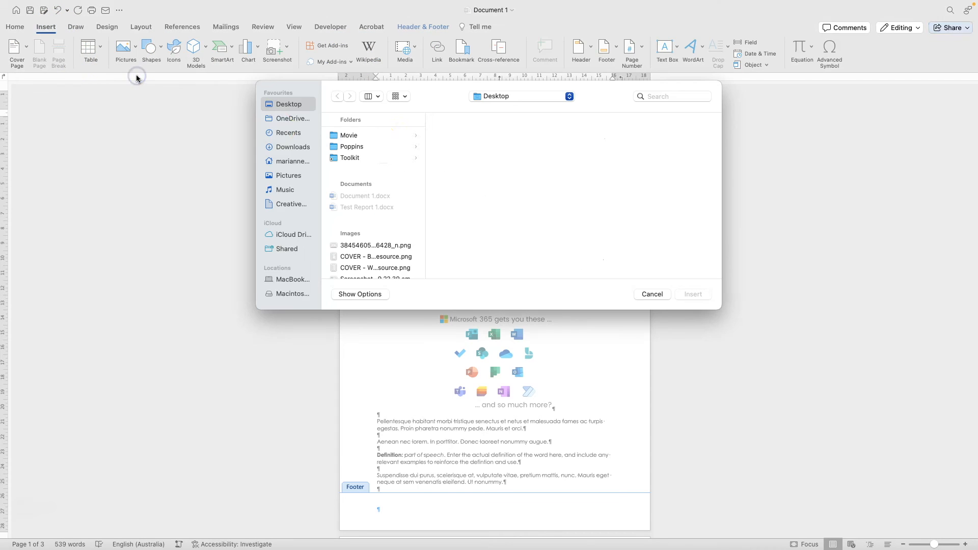
click(501, 96)
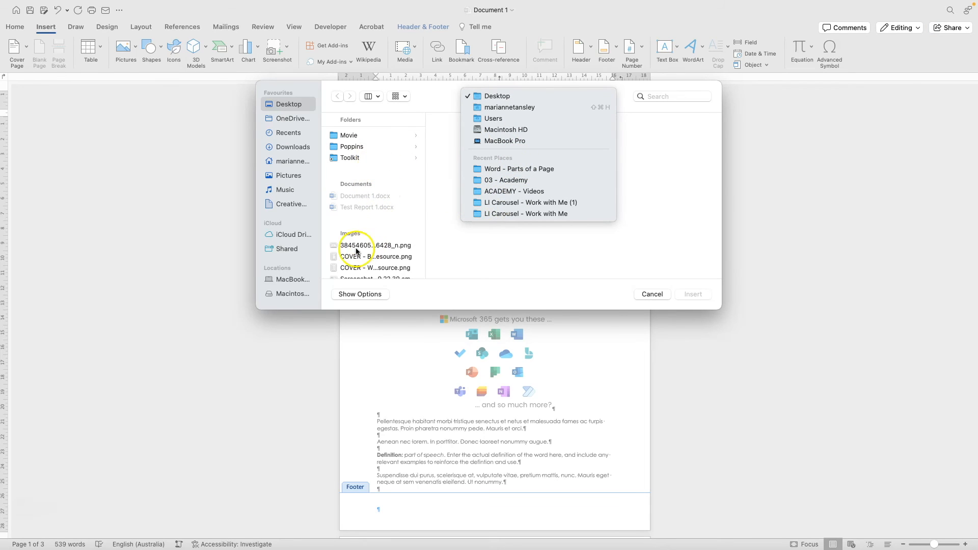
click(292, 148)
scroll(368, 219, down, 10)
scroll(367, 219, down, 2)
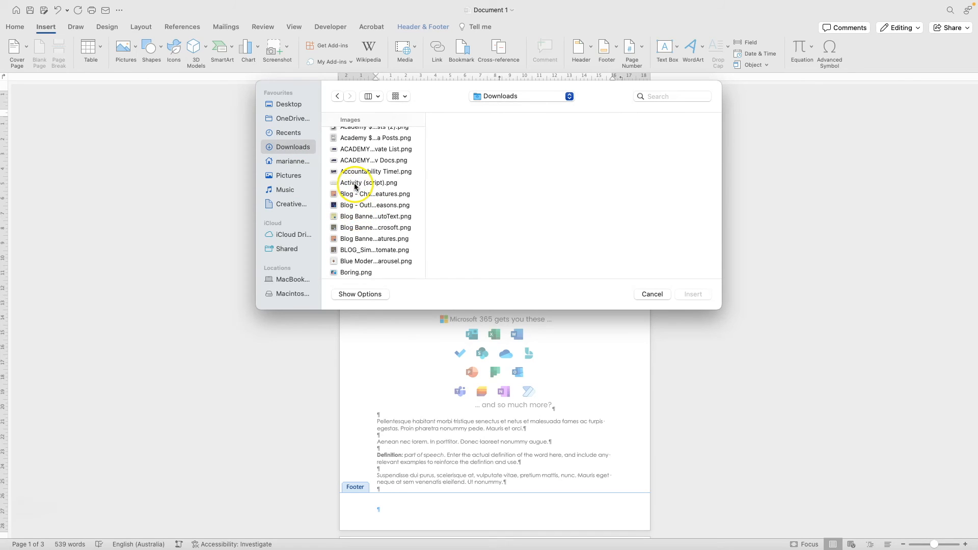
click(358, 184)
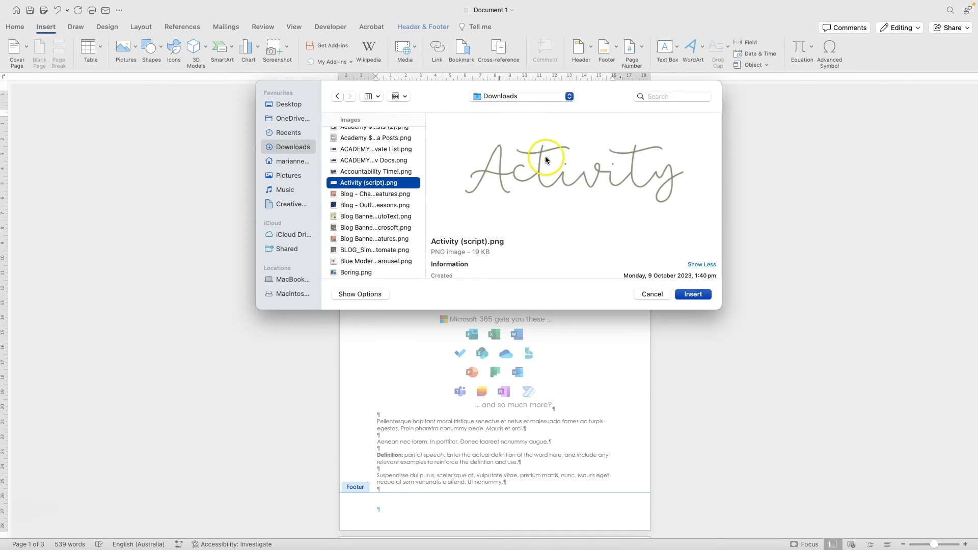
click(693, 294)
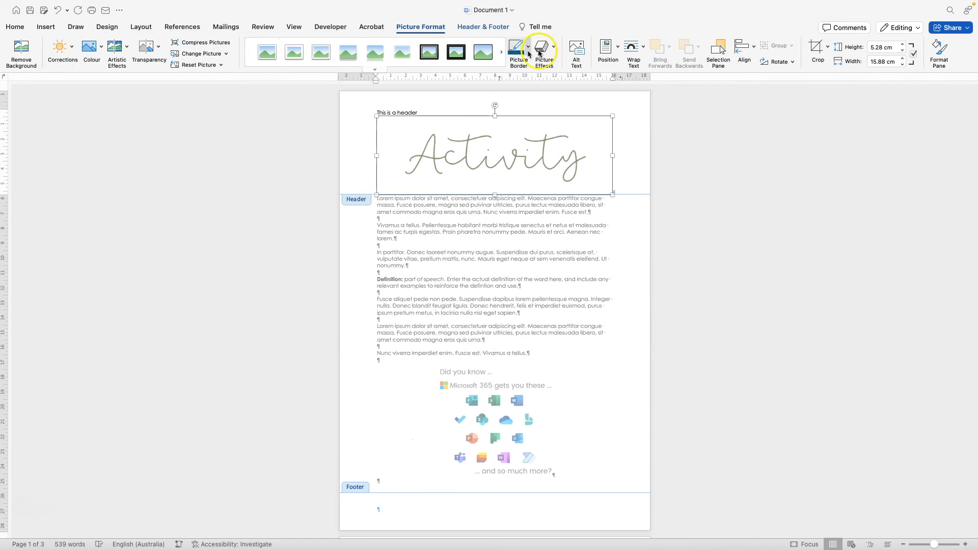
- Put the Activity picture behind text, shrink it to 1.8 × 5.39 cm, then close header editing
click(643, 50)
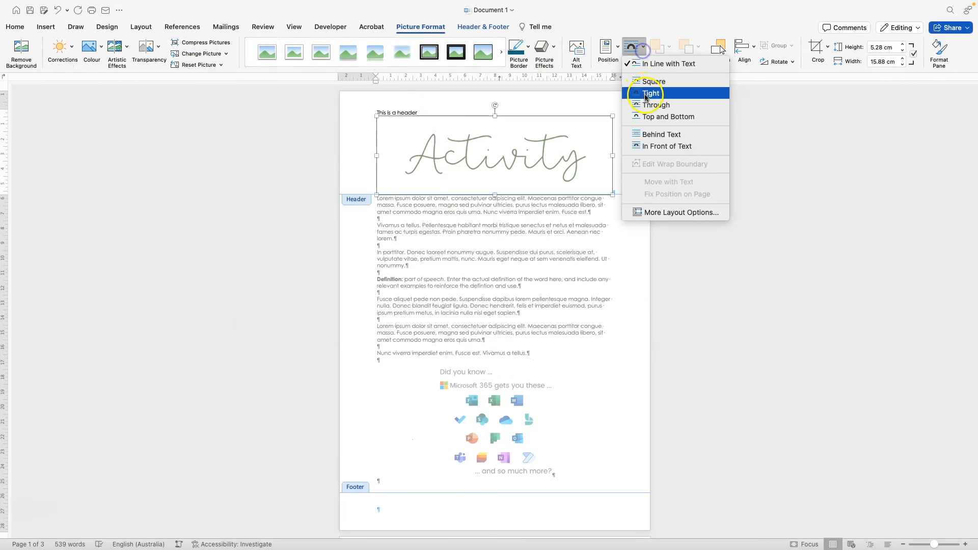
click(645, 134)
drag(610, 199, 581, 112)
click(757, 243)
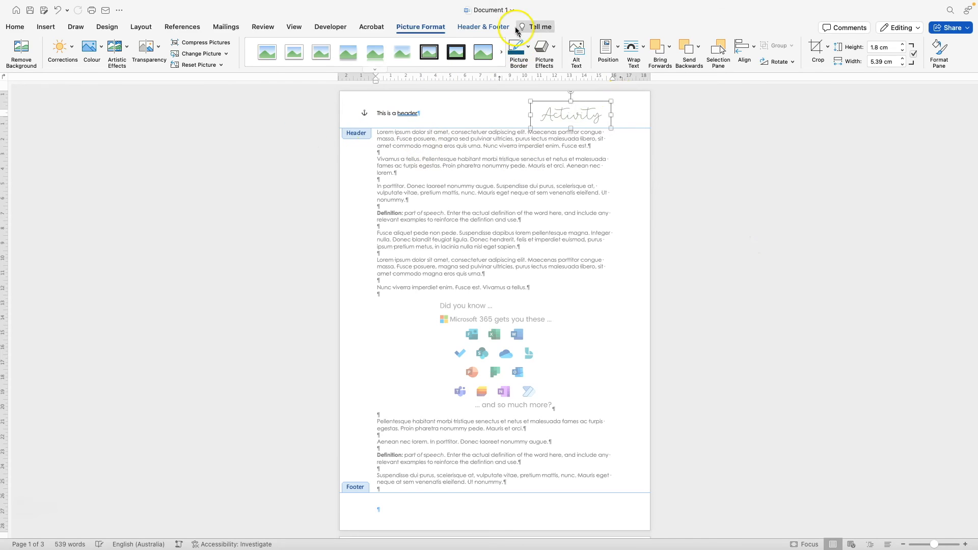
click(499, 27)
click(513, 52)
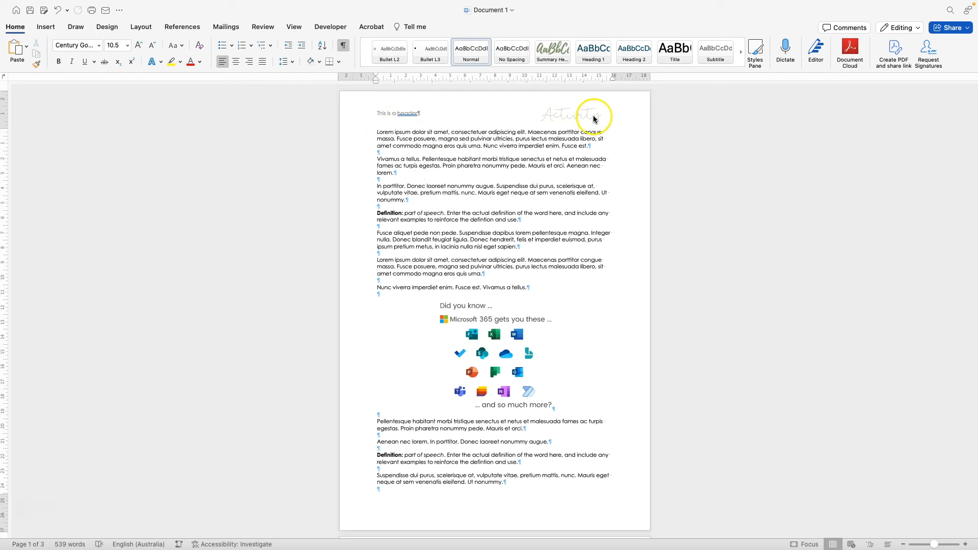
- Check that page 2's header repeats the header text and Activity picture
scroll(592, 117, down, 5)
scroll(587, 115, down, 6)
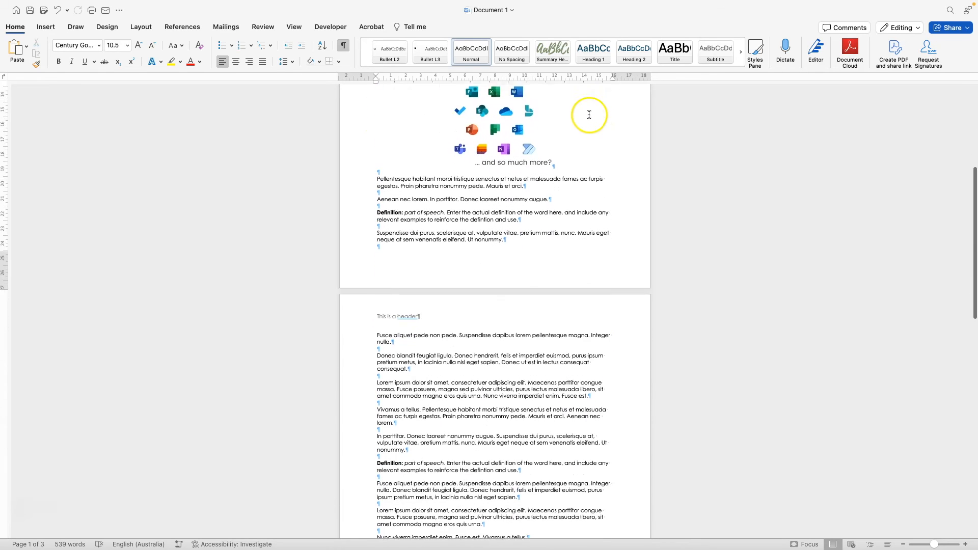
click(540, 254)
double_click(540, 253)
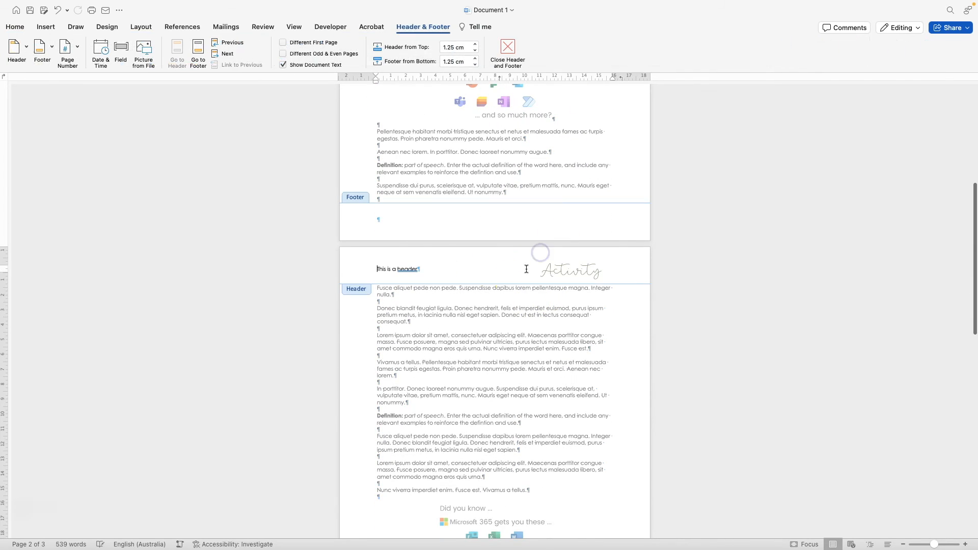
click(504, 51)
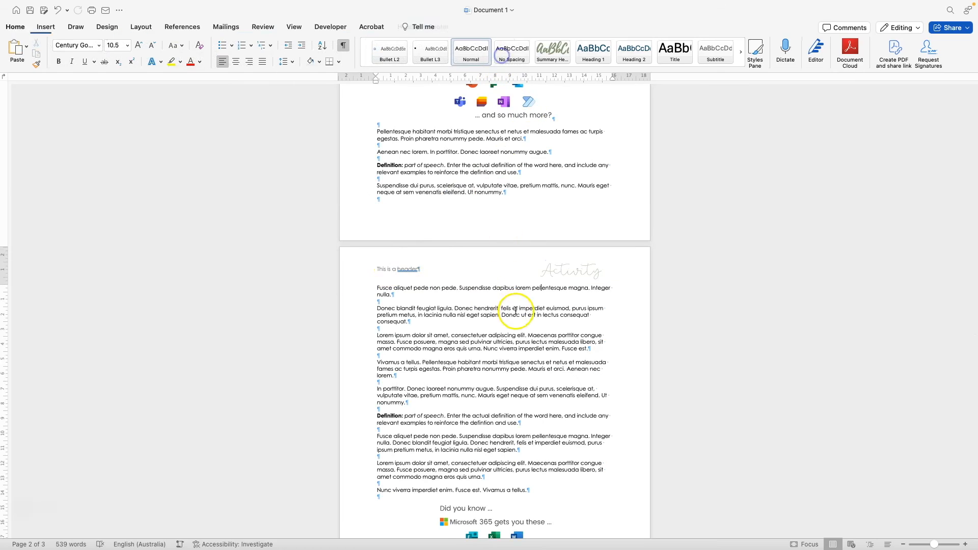
- Scroll back to page 1 and reopen its header for editing
scroll(498, 276, down, 13)
scroll(486, 367, down, 5)
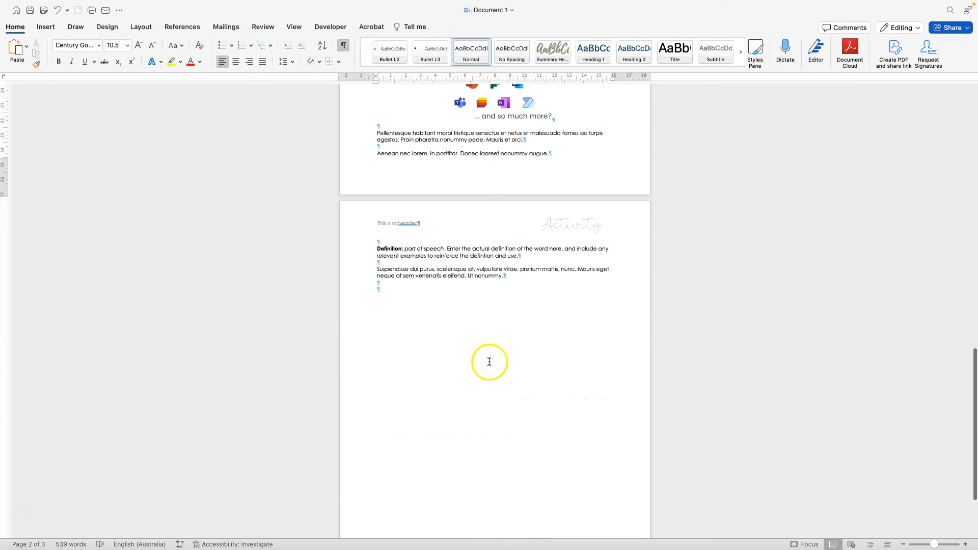
scroll(488, 362, up, 11)
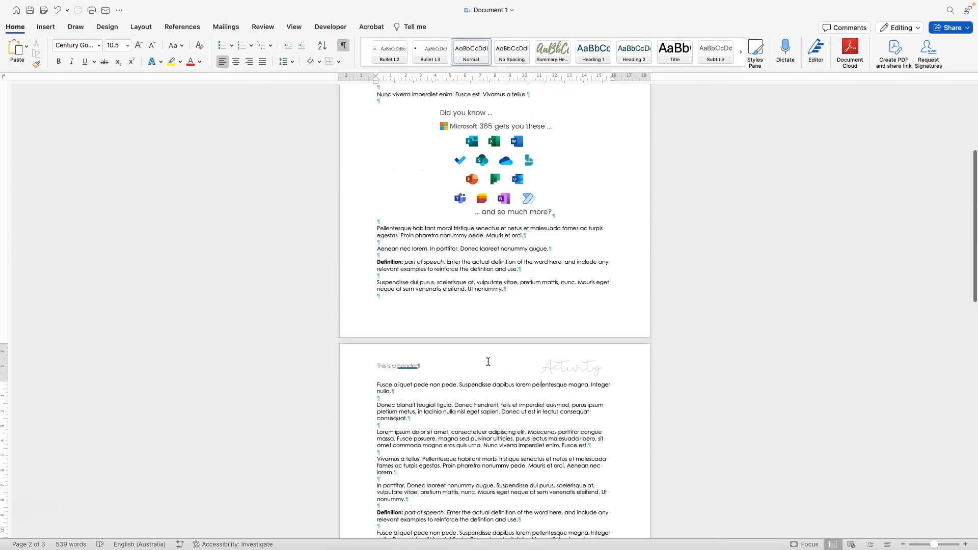
double_click(440, 107)
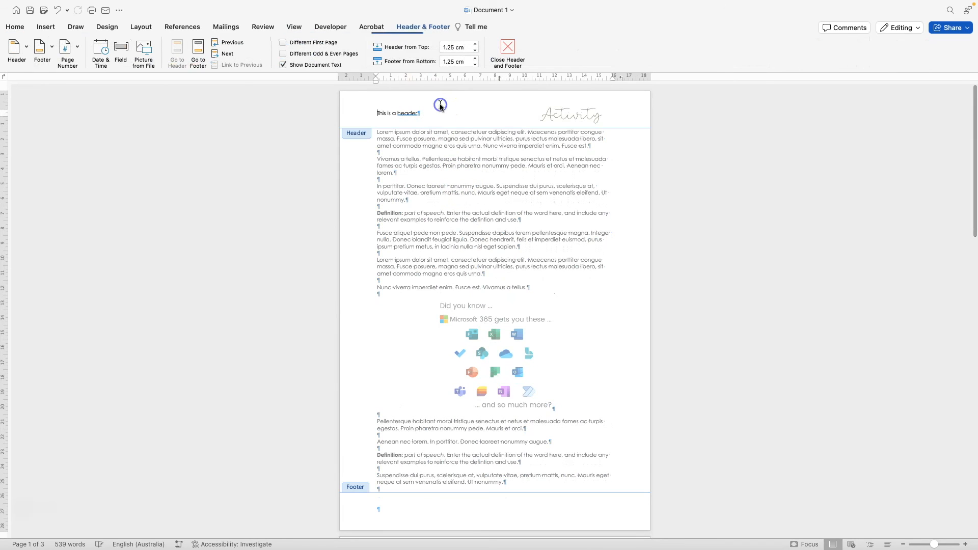
click(284, 43)
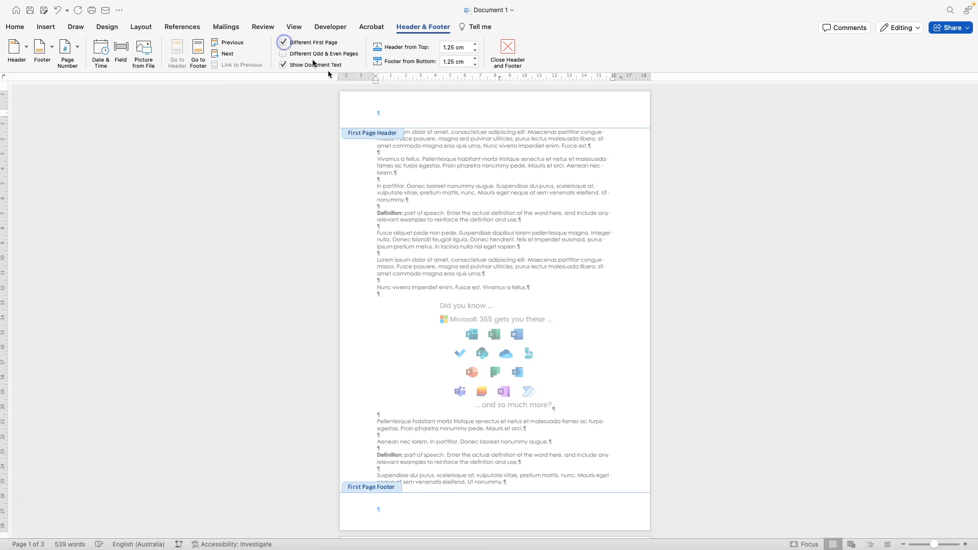
scroll(426, 175, down, 10)
click(420, 205)
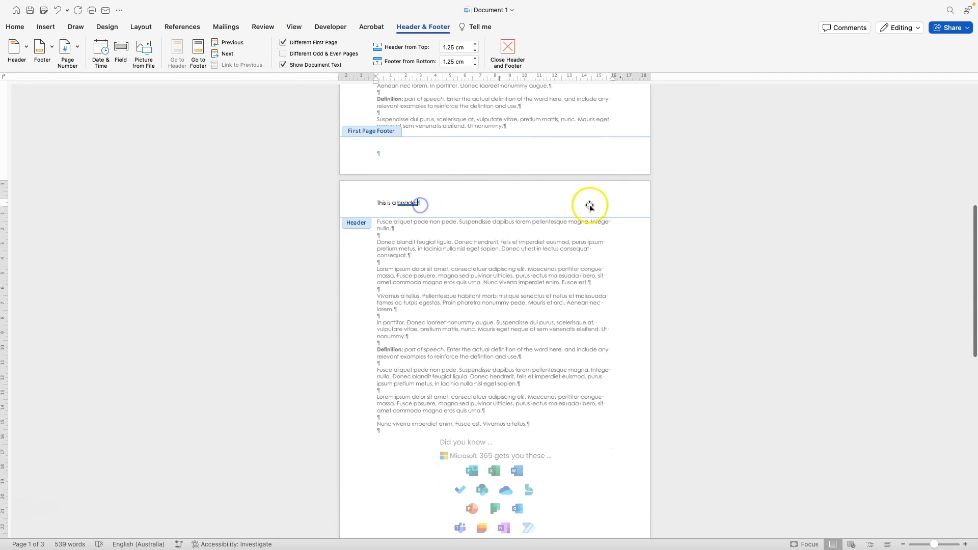
click(590, 206)
click(469, 209)
scroll(458, 206, up, 10)
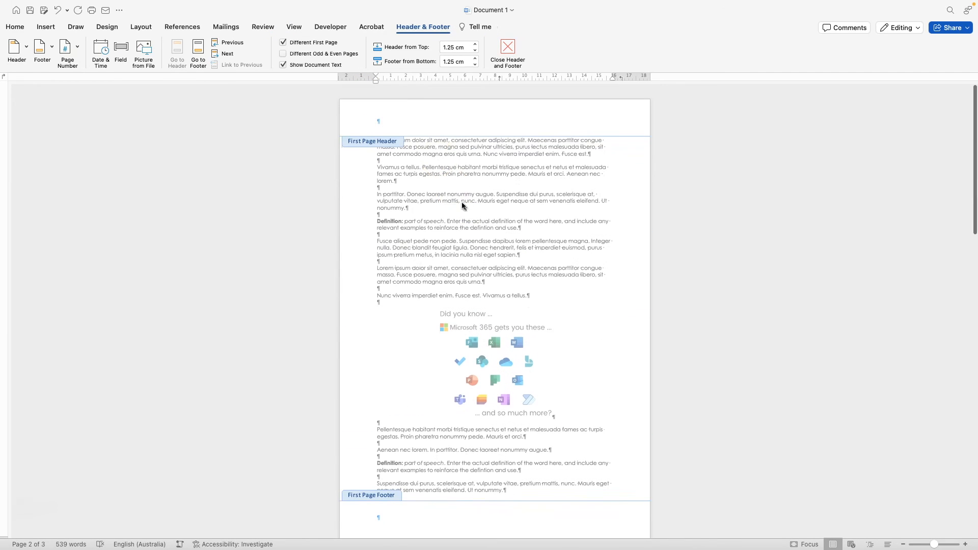
click(282, 43)
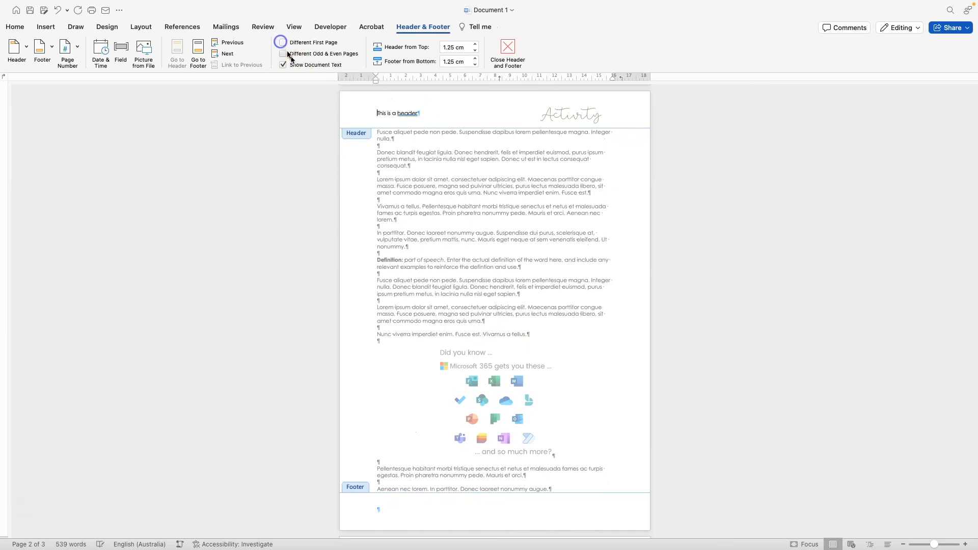